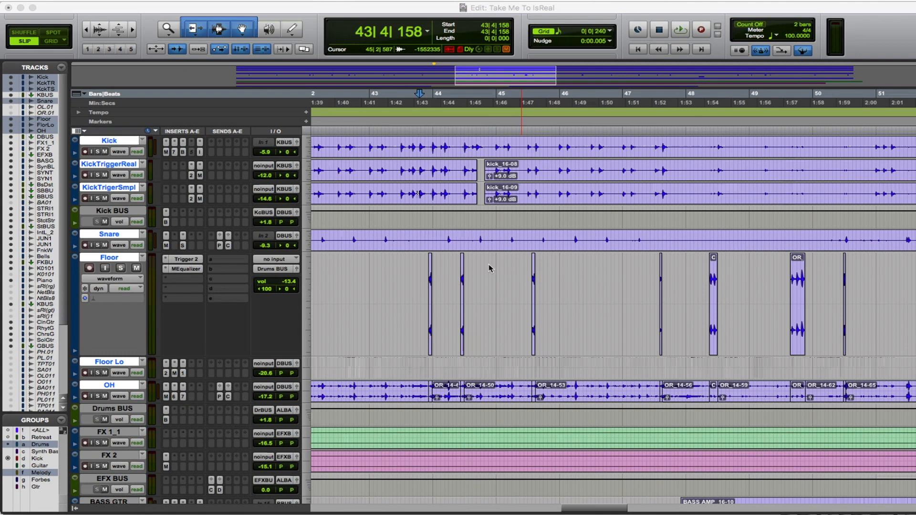
# - Play the song from bar 43|3 to hear the floor tom hits with the other tracks
pyautogui.click(409, 267)
pyautogui.press('space')
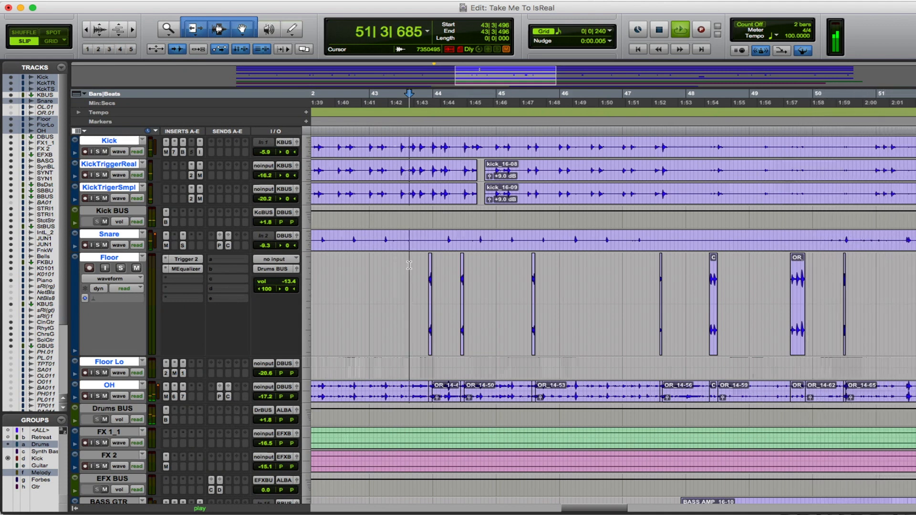
pyautogui.press('space')
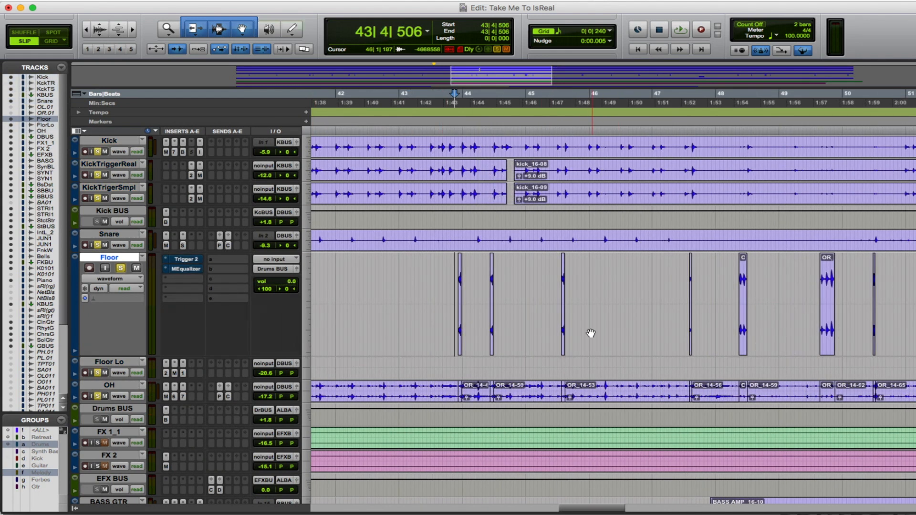
# - Extend the start of the Floor clip near bar 45|3 back to about bar 41|2
pyautogui.click(563, 341)
pyautogui.press('t')
pyautogui.press('t')
pyautogui.press('t')
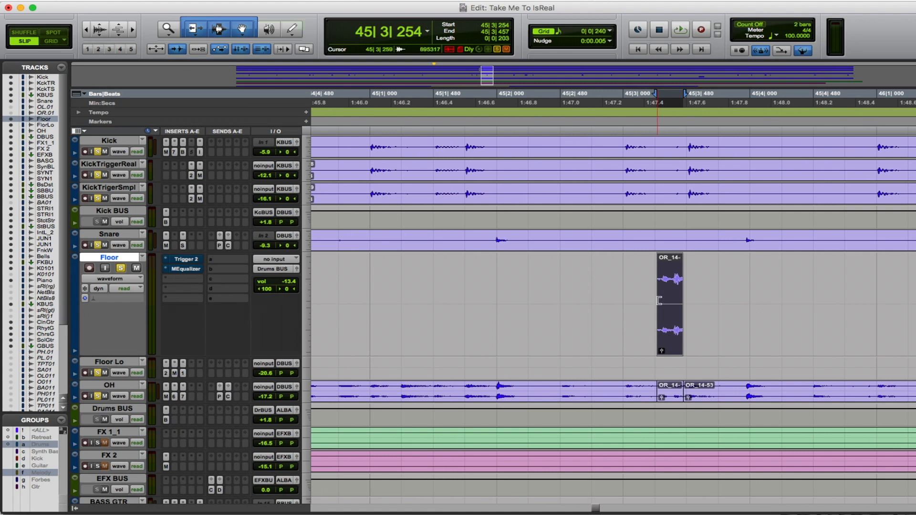
pyautogui.moveTo(659, 300); pyautogui.dragTo(350, 301)
pyautogui.press('r')
pyautogui.press('r')
pyautogui.press('r')
# - Play the extended Floor clip and solo only the Floor track to hear the bleed from the other drums
pyautogui.press('space')
pyautogui.hscroll(3, 777, 329)
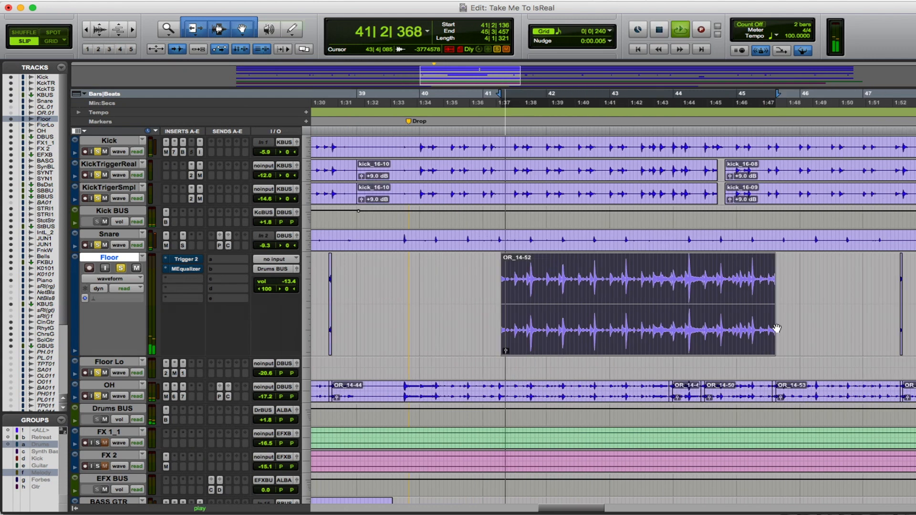
pyautogui.hscroll(3, 777, 328)
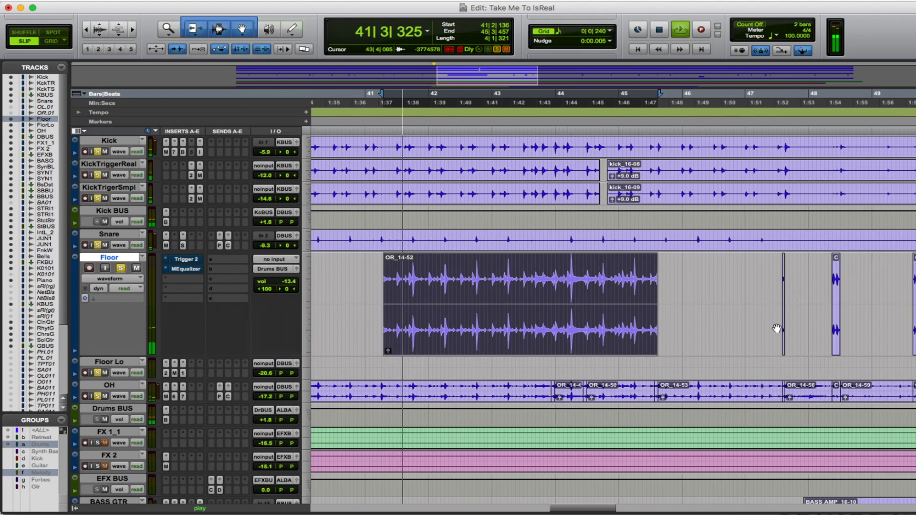
pyautogui.keyDown('alt'); pyautogui.click(120, 269); pyautogui.keyUp('alt')
pyautogui.click(120, 269)
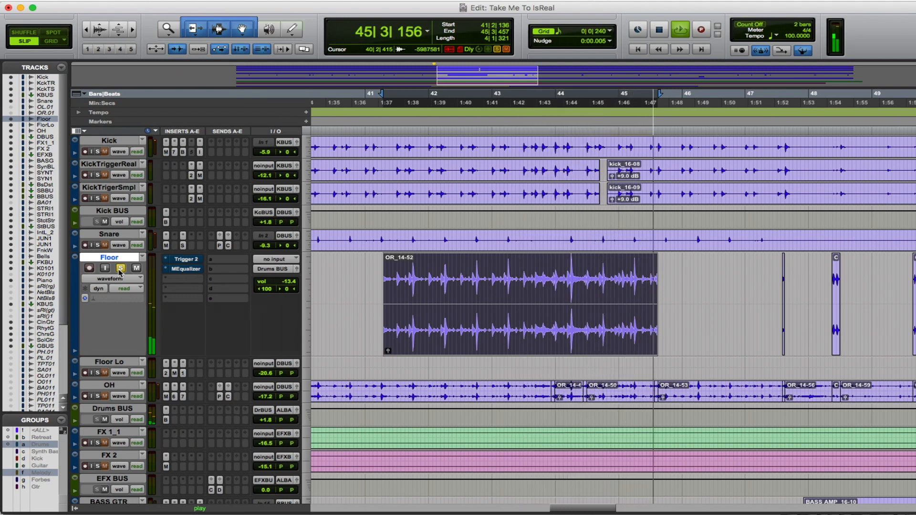
pyautogui.press('space')
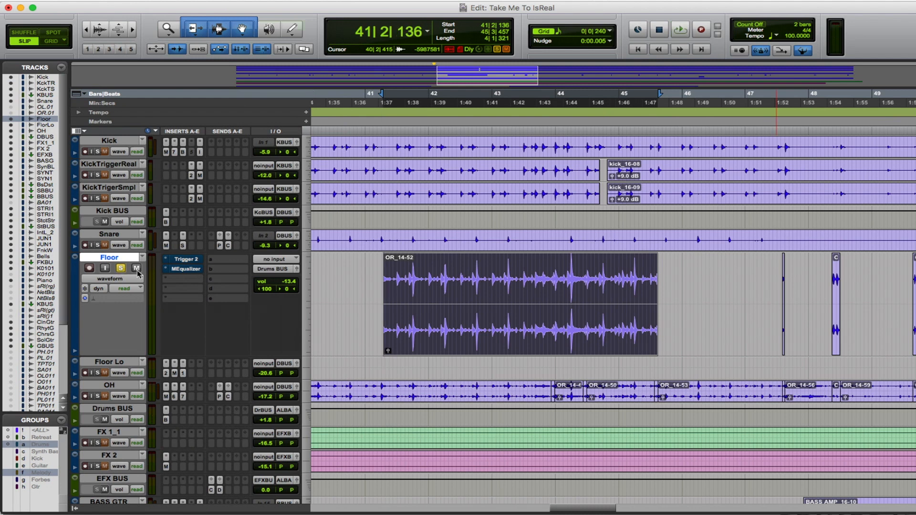
# - Try trimming the start of the extended Floor clip, and undo the trims back to its short original length
pyautogui.click(395, 317)
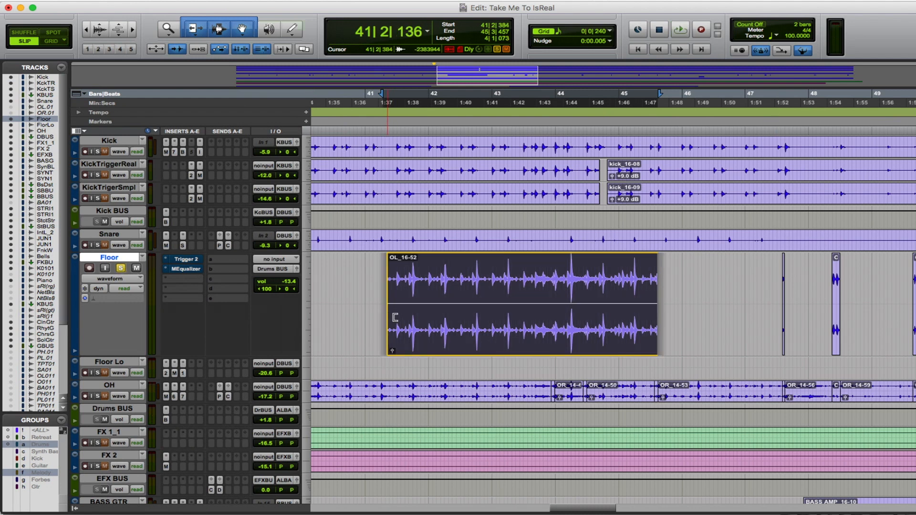
pyautogui.moveTo(395, 317); pyautogui.dragTo(498, 327)
pyautogui.press('super+z')
pyautogui.press('super+z')
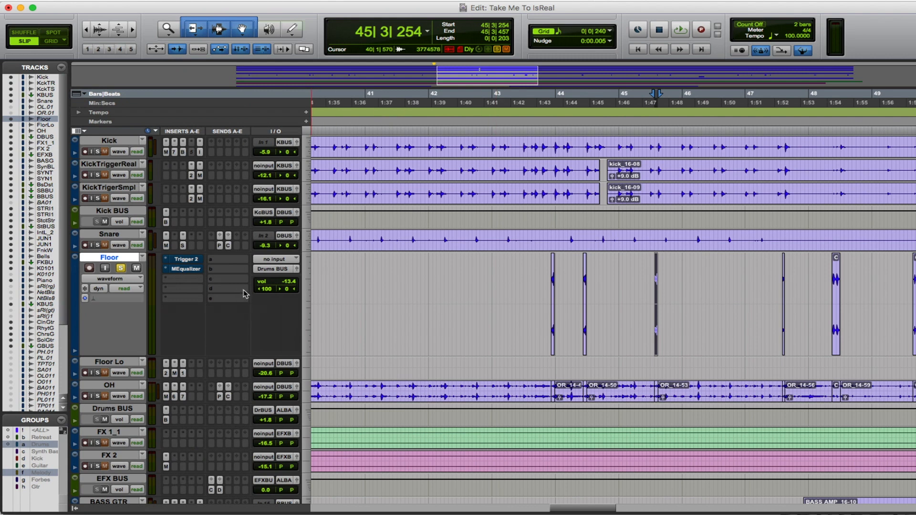
# - Reset the Floor track's volume to 0.0 dB
pyautogui.keyDown('alt'); pyautogui.click(290, 283); pyautogui.keyUp('alt')
pyautogui.hscroll(3, 729, 309)
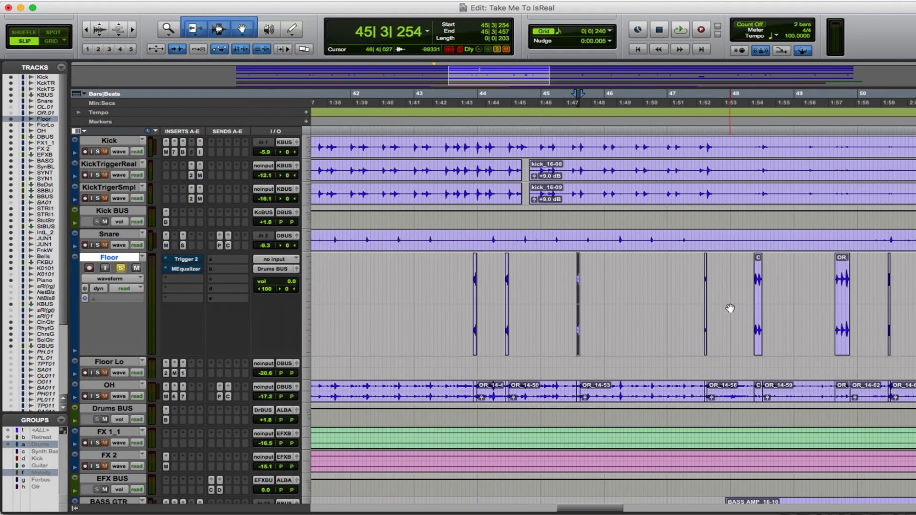
# - Open the Floor track's Trigger 2 plug-in, look at its sample browser and return to the triggering view
pyautogui.click(196, 262)
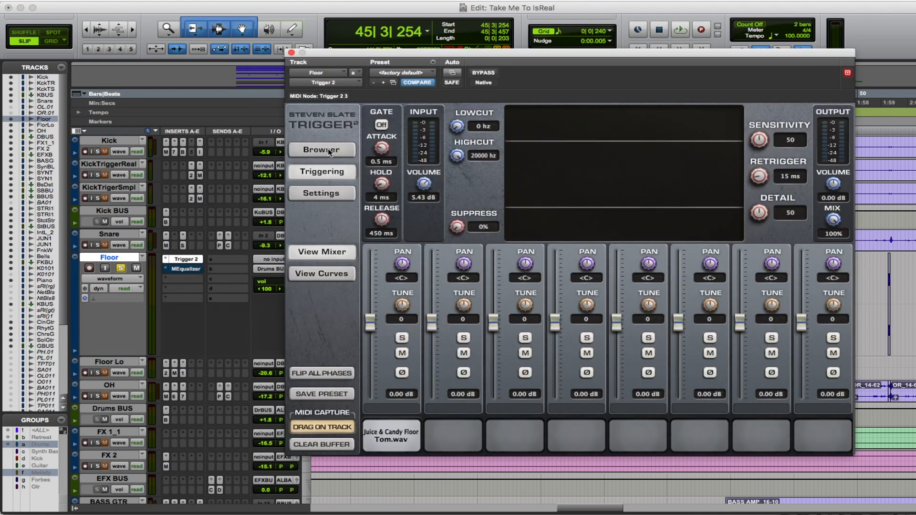
pyautogui.click(329, 152)
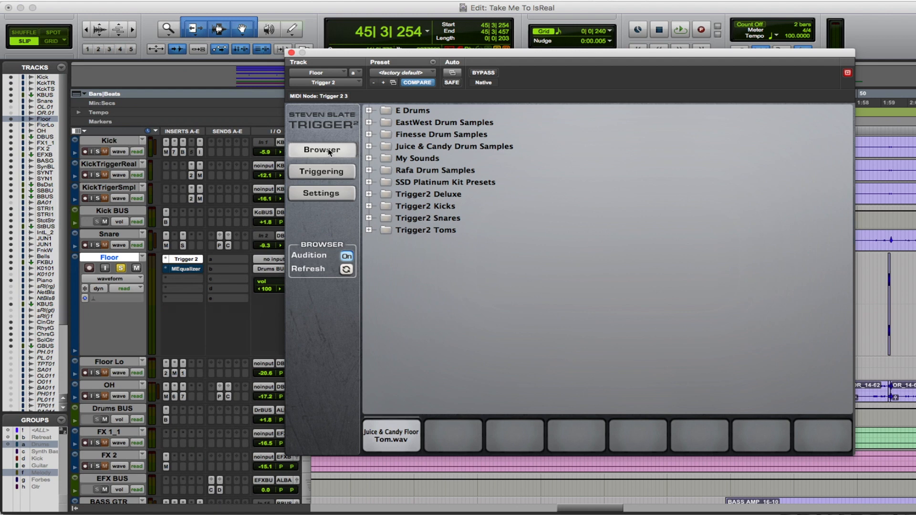
pyautogui.click(326, 174)
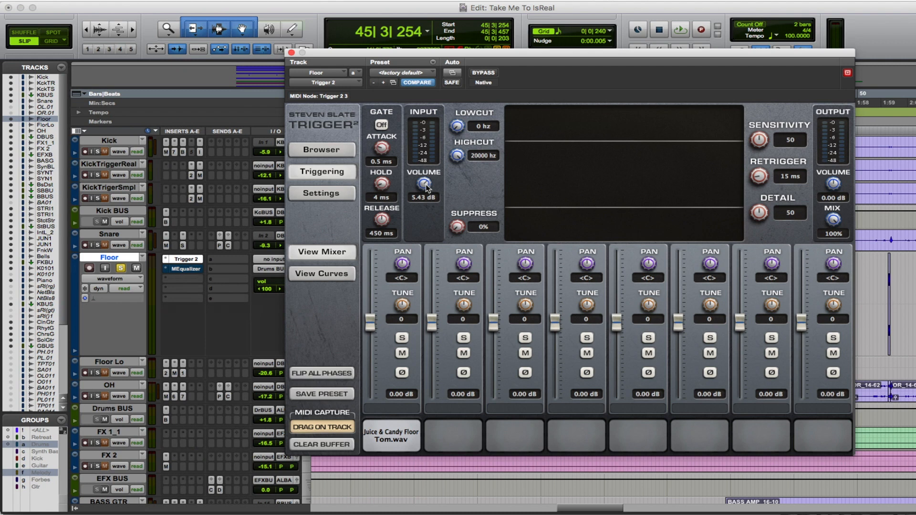
# - Adjust Trigger 2's input volume to about 5.51 dB and close the plug-in window
pyautogui.moveTo(426, 185); pyautogui.dragTo(402, 129)
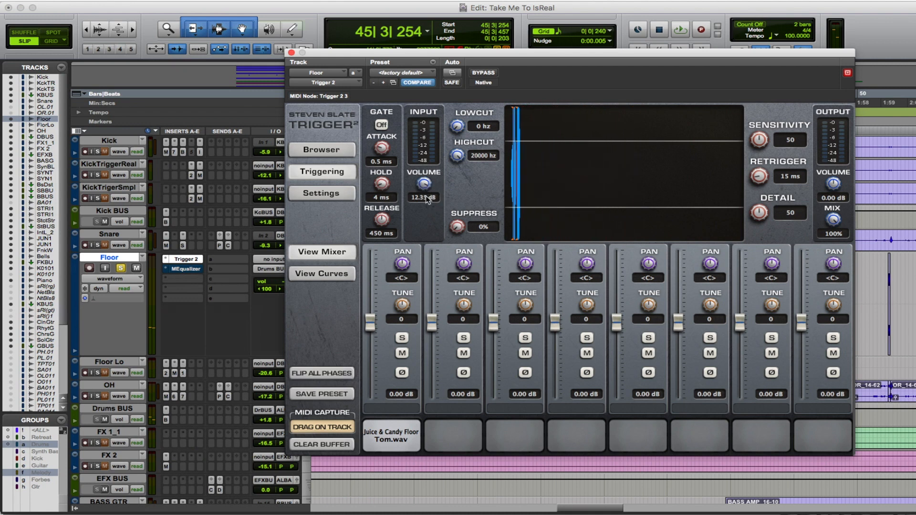
pyautogui.moveTo(424, 188); pyautogui.dragTo(431, 230)
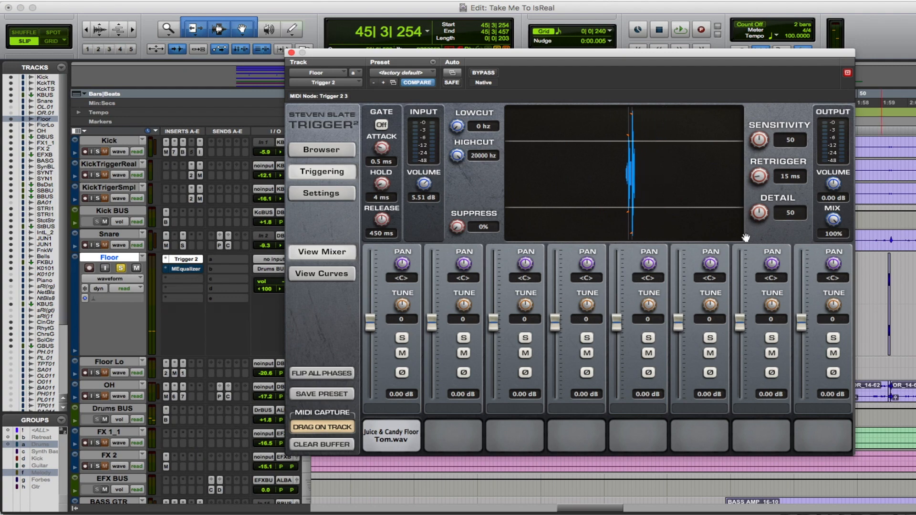
pyautogui.click(291, 52)
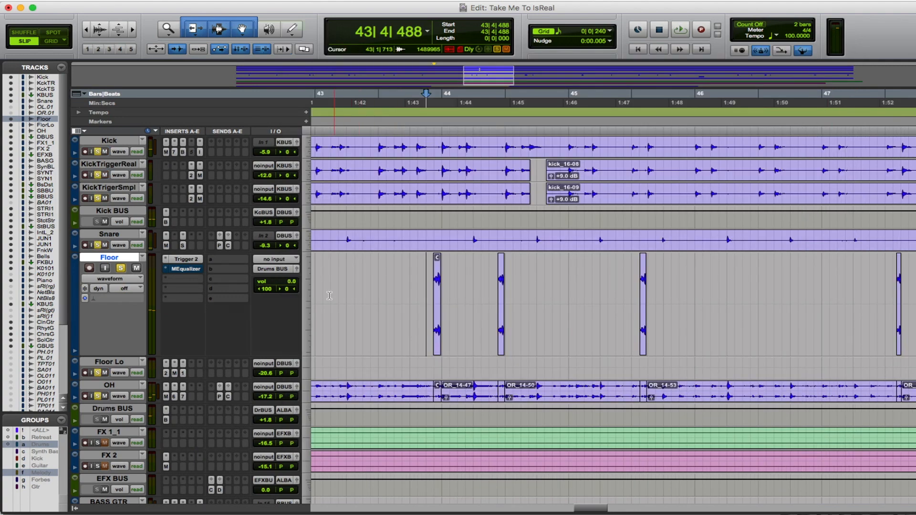
# - Lower the Floor track's volume to -14.5 dB and play the drums from bar 43|4
pyautogui.moveTo(290, 285); pyautogui.dragTo(295, 297)
pyautogui.press('space')
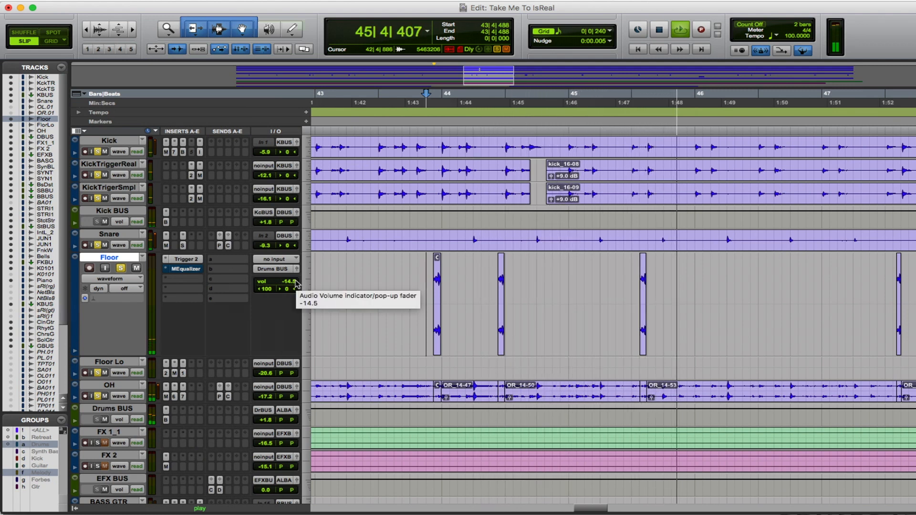
pyautogui.press('space')
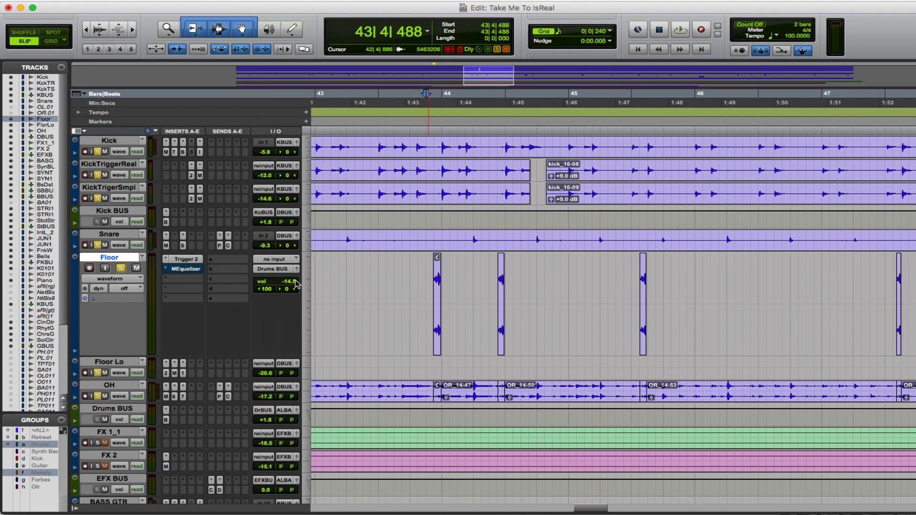
# - Open and activate the MEqualizer insert on the Floor track, and play the drums from bar 43|4 with it
pyautogui.click(183, 270)
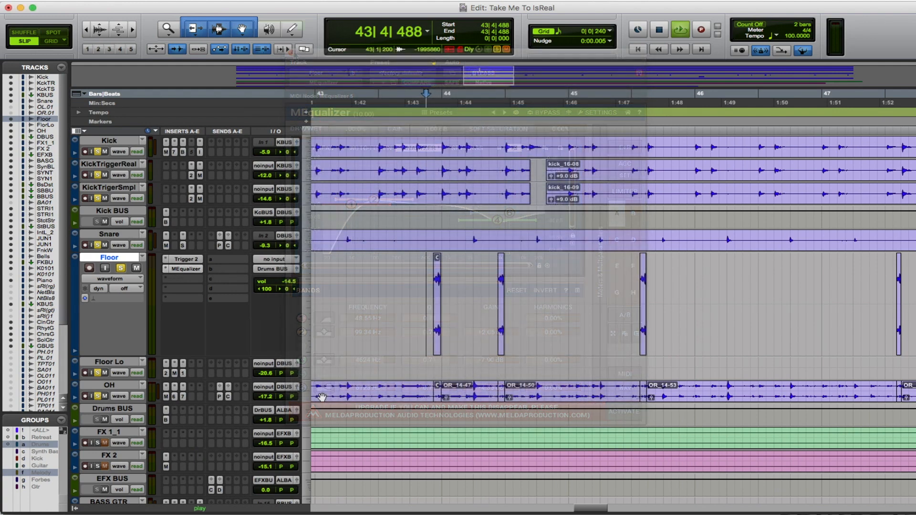
pyautogui.press('space')
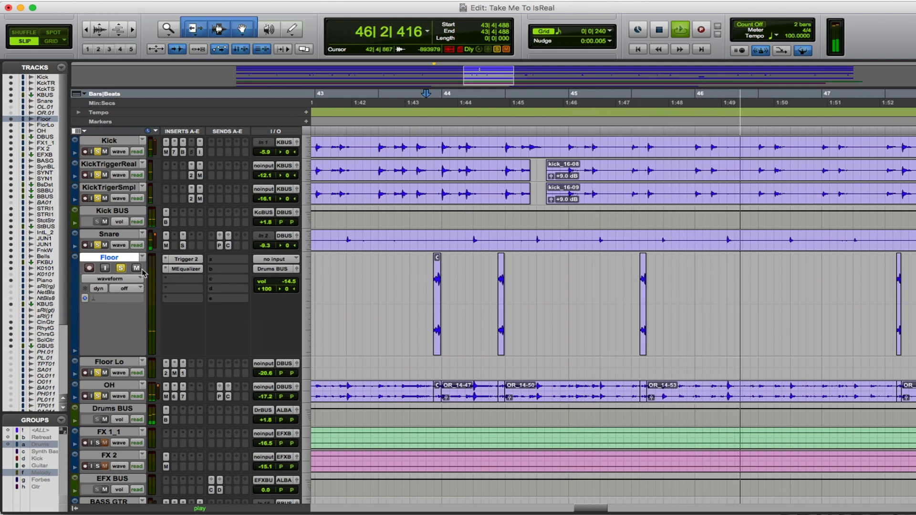
pyautogui.press('space')
# - Play the drums from bar 48|1 to hear the longer floor tom fills
pyautogui.hscroll(2, 601, 344)
pyautogui.press('r')
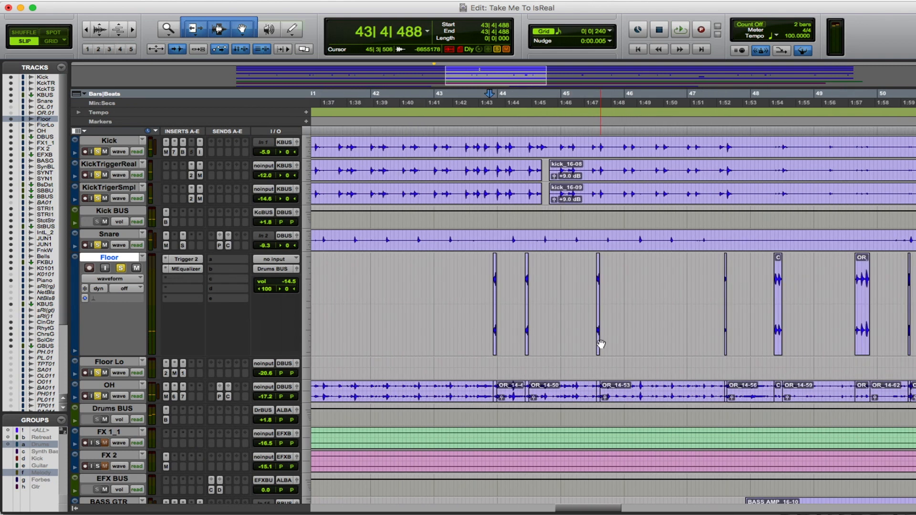
pyautogui.click(770, 272)
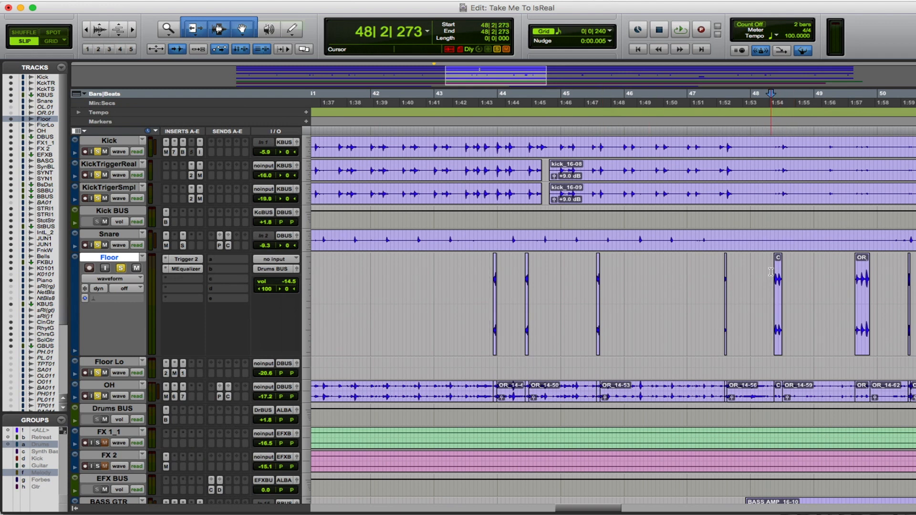
pyautogui.click(765, 269)
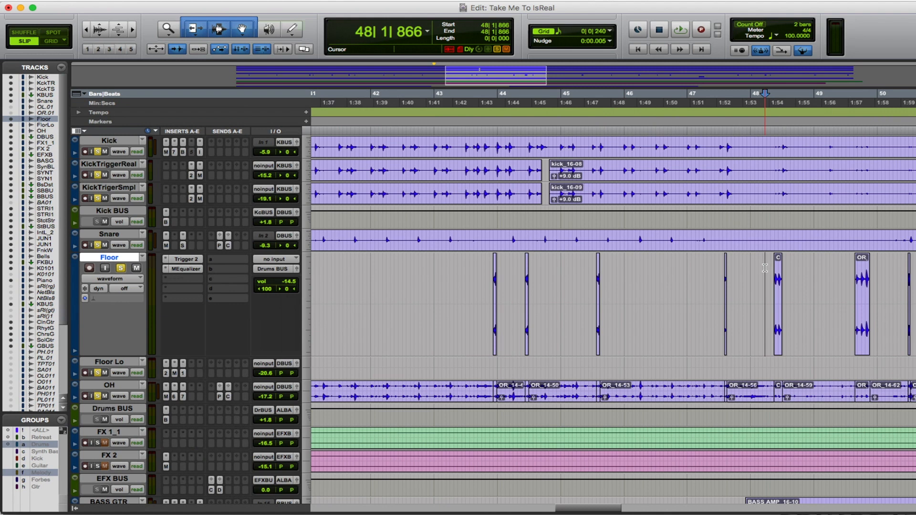
pyautogui.press('space')
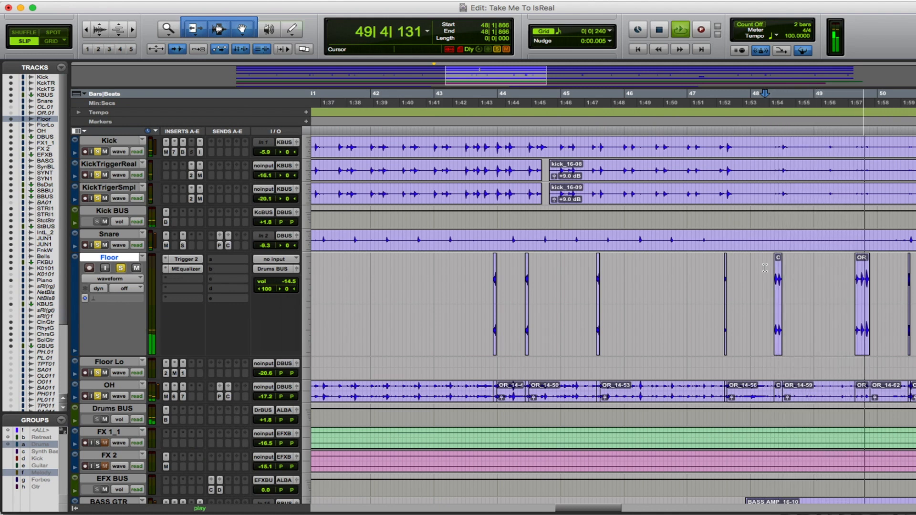
pyautogui.press('space')
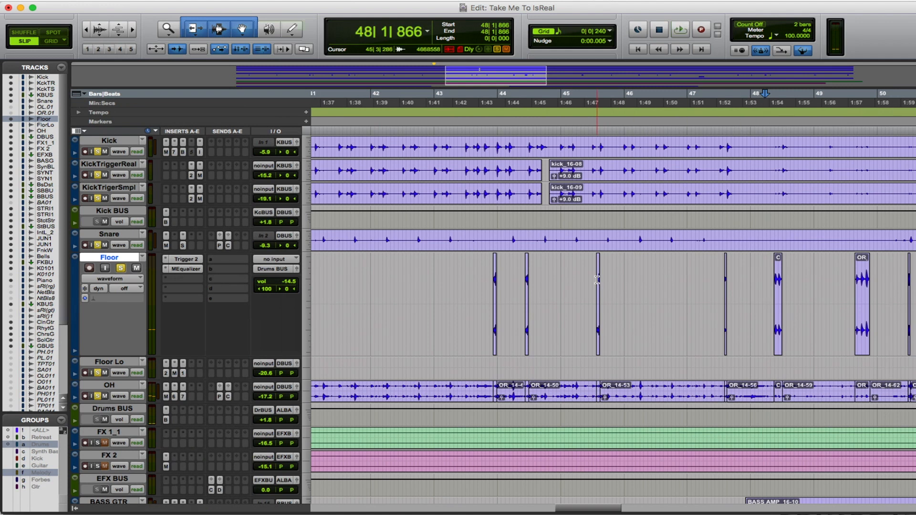
# - Set the Floor track's automation mode to read and switch its track view to volume
pyautogui.press('r')
pyautogui.press('r')
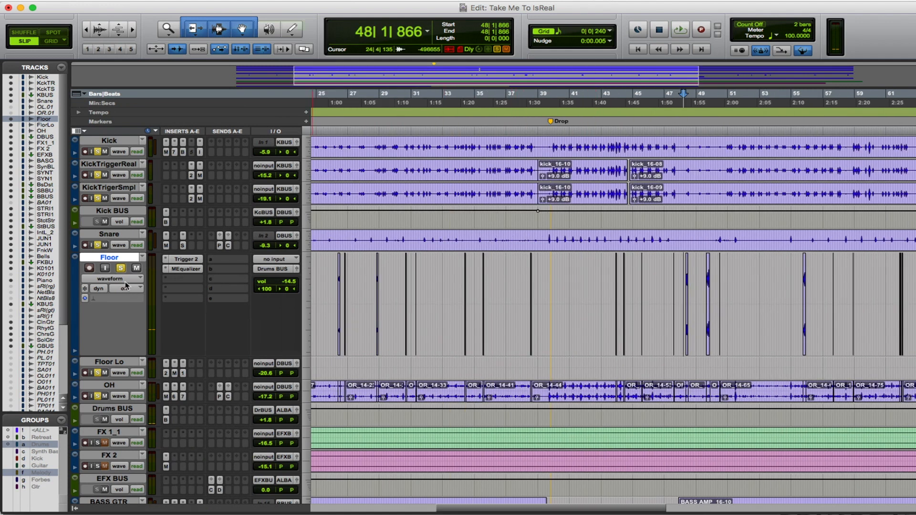
pyautogui.click(124, 290)
pyautogui.click(125, 296)
pyautogui.click(110, 278)
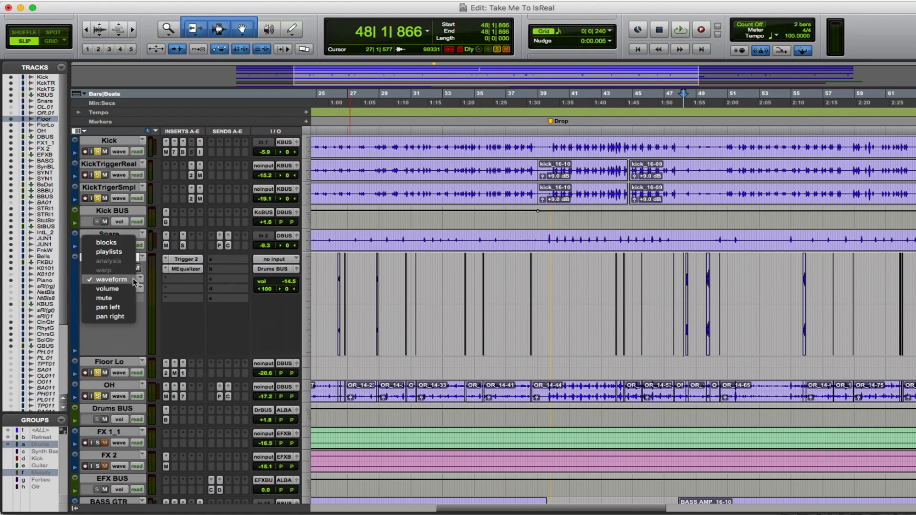
pyautogui.click(110, 292)
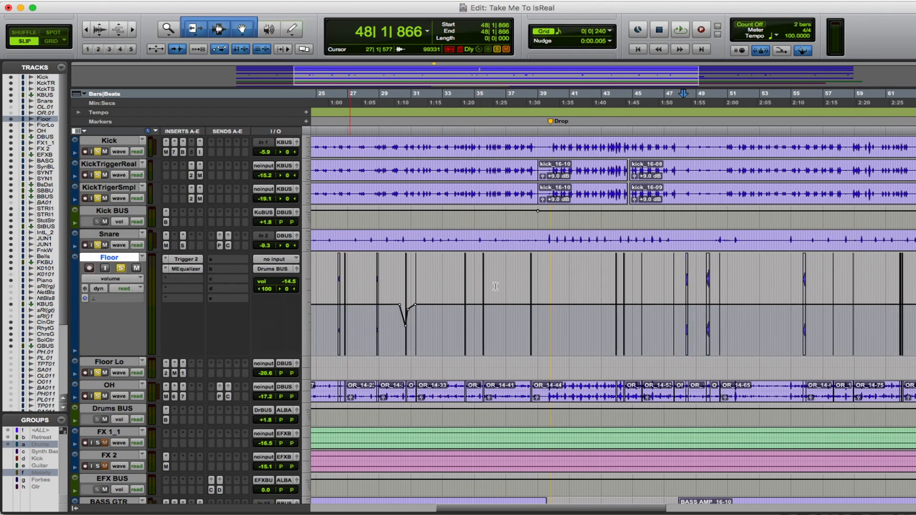
# - Place the edit cursor at the Floor volume dip near bar 30|3 and turn the track's automation off
pyautogui.click(397, 281)
pyautogui.press('t')
pyautogui.press('t')
pyautogui.press('t')
pyautogui.press('t')
pyautogui.hscroll(3, 672, 342)
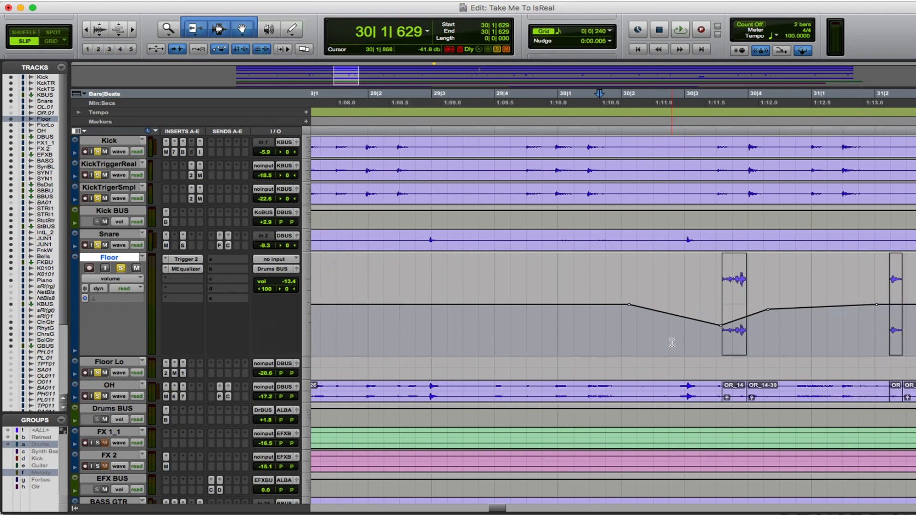
pyautogui.click(688, 280)
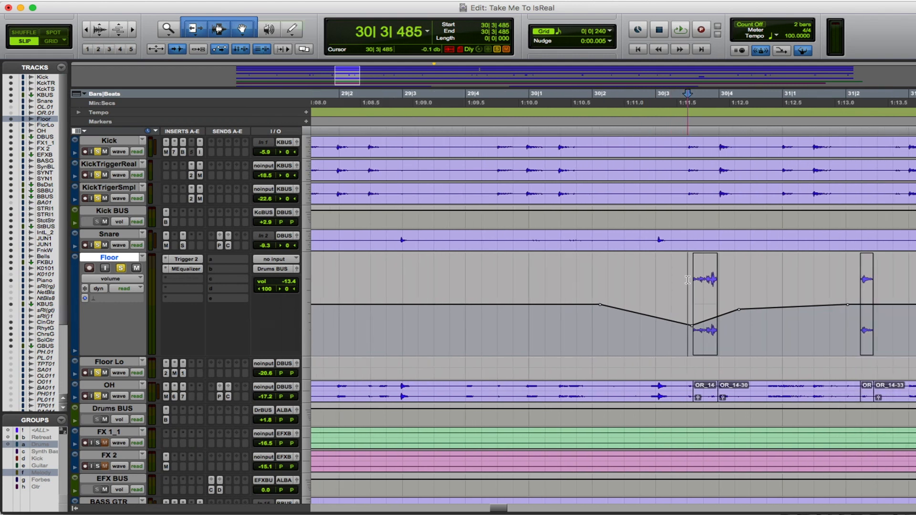
pyautogui.click(125, 288)
pyautogui.click(128, 280)
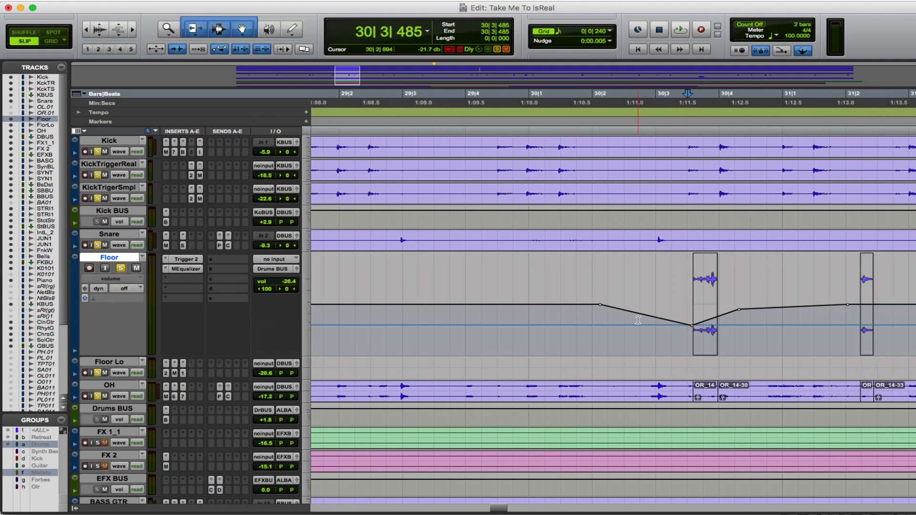
# - Raise the Floor track's volume to -13.7 dB and play from bar 30|2 without the automation
pyautogui.click(649, 296)
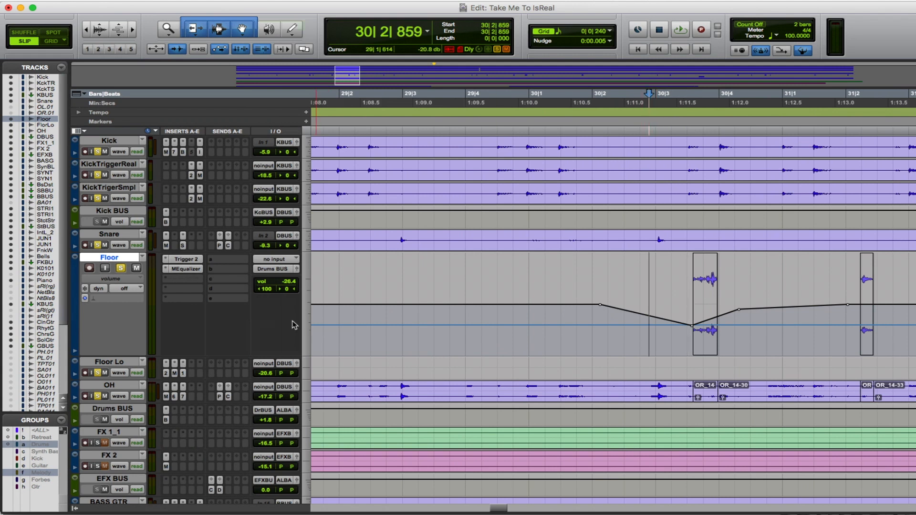
pyautogui.moveTo(287, 285); pyautogui.dragTo(286, 275)
pyautogui.press('space')
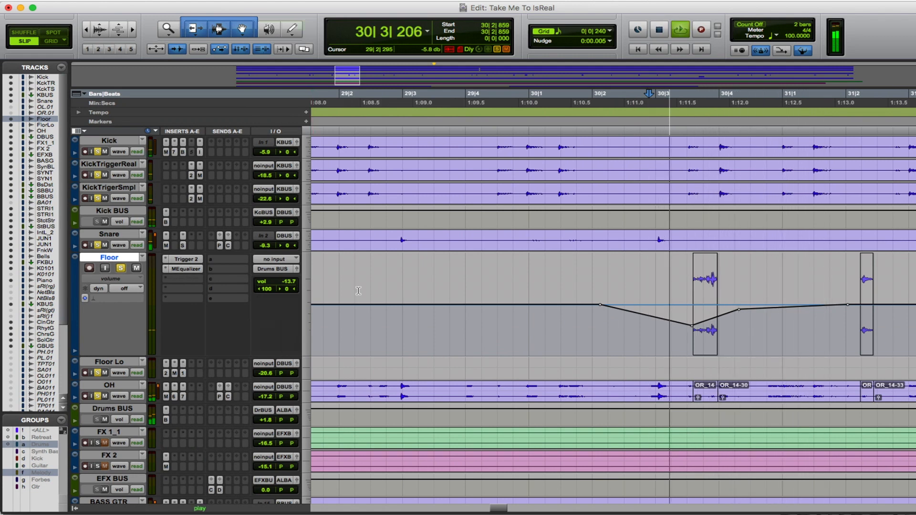
pyautogui.press('space')
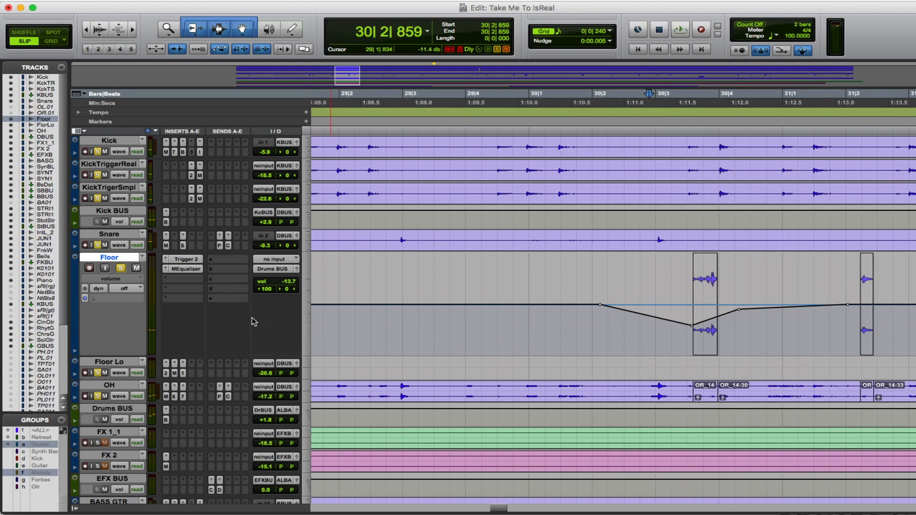
# - Set the Floor track's automation mode back to read
pyautogui.click(134, 286)
pyautogui.click(125, 296)
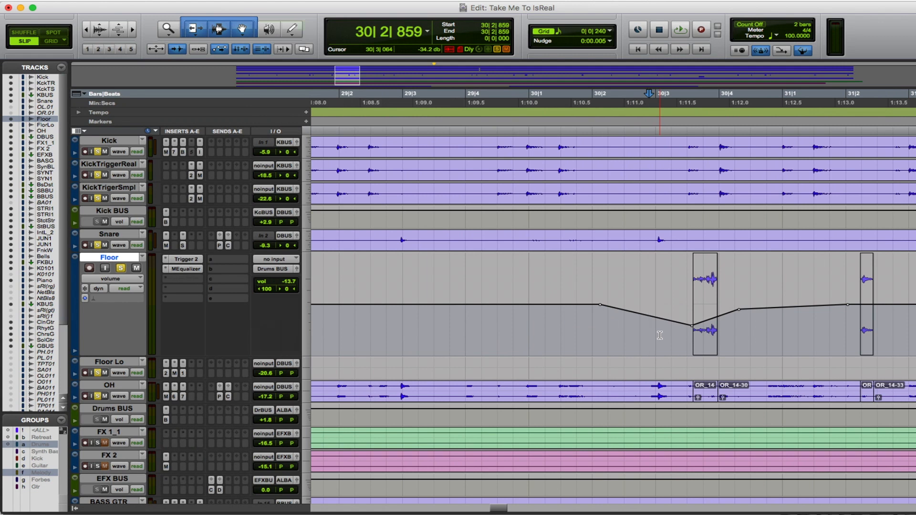
# - Play the Floor volume dip from bar 30|2 with the track's automation active
pyautogui.press('space')
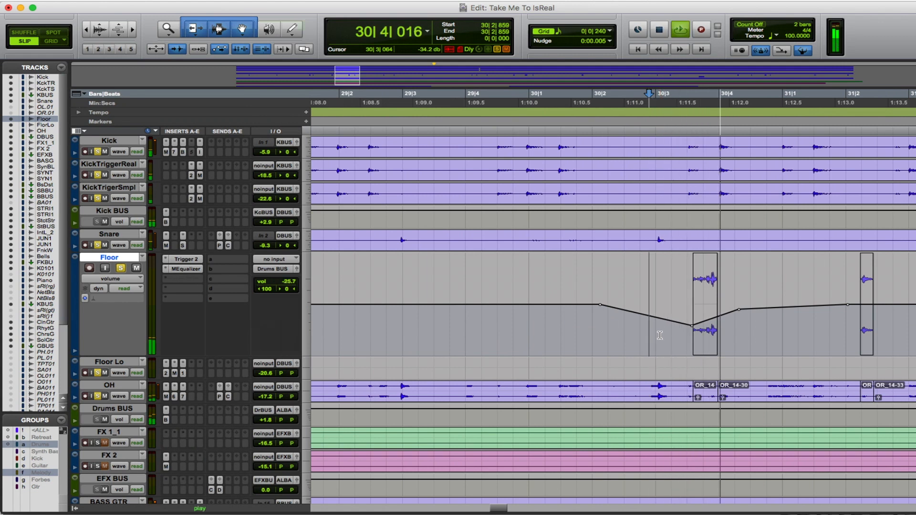
pyautogui.press('space')
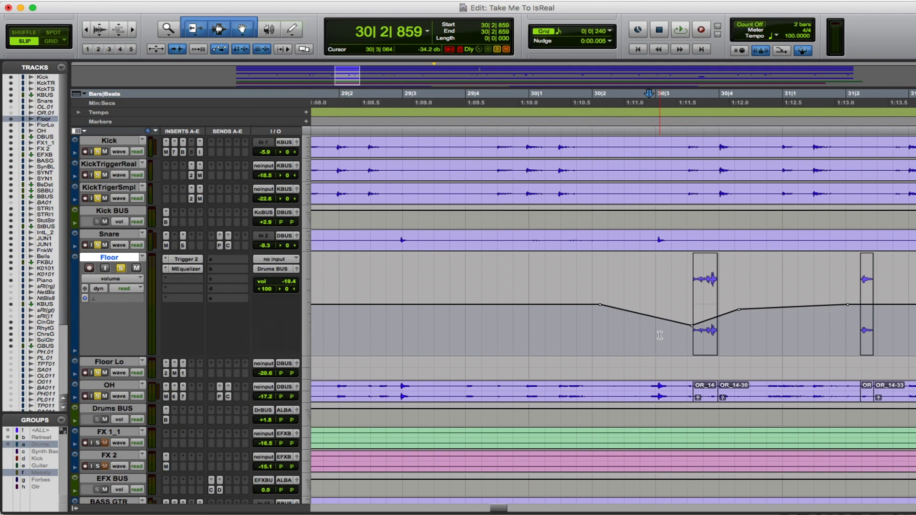
# - Place the edit cursor at about bar 28|3 on the KickTriggerReal track
pyautogui.press('r')
pyautogui.press('r')
pyautogui.press('r')
pyautogui.press('r')
pyautogui.hscroll(5, 766, 275)
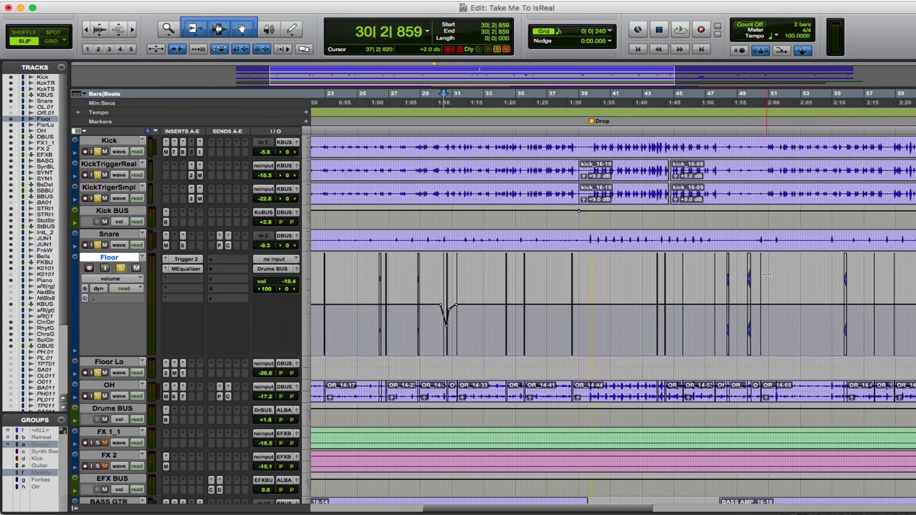
pyautogui.hscroll(4, 767, 275)
pyautogui.press('r')
pyautogui.press('t')
pyautogui.press('t')
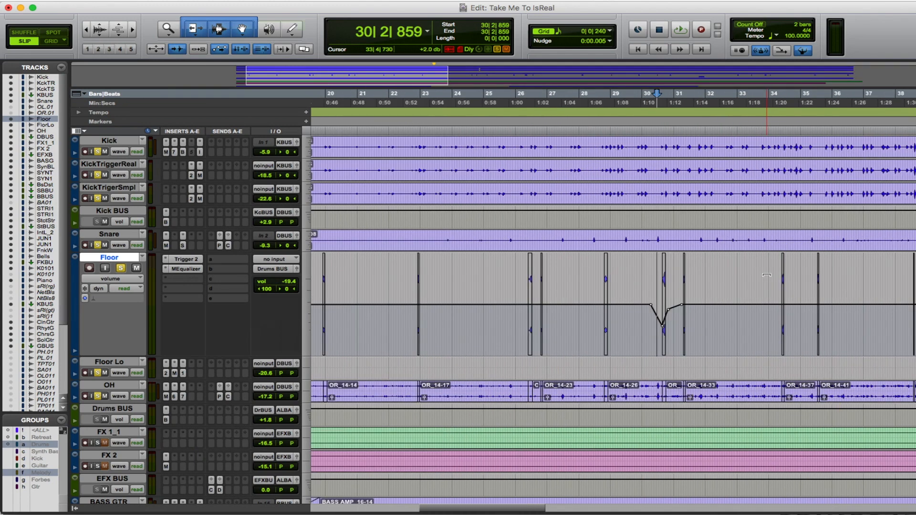
pyautogui.hscroll(3, 767, 275)
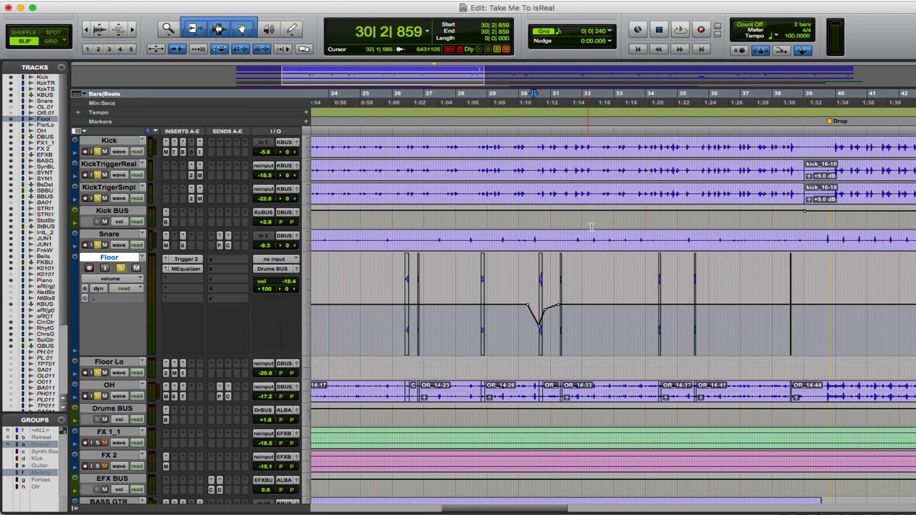
pyautogui.click(471, 161)
pyautogui.press('t')
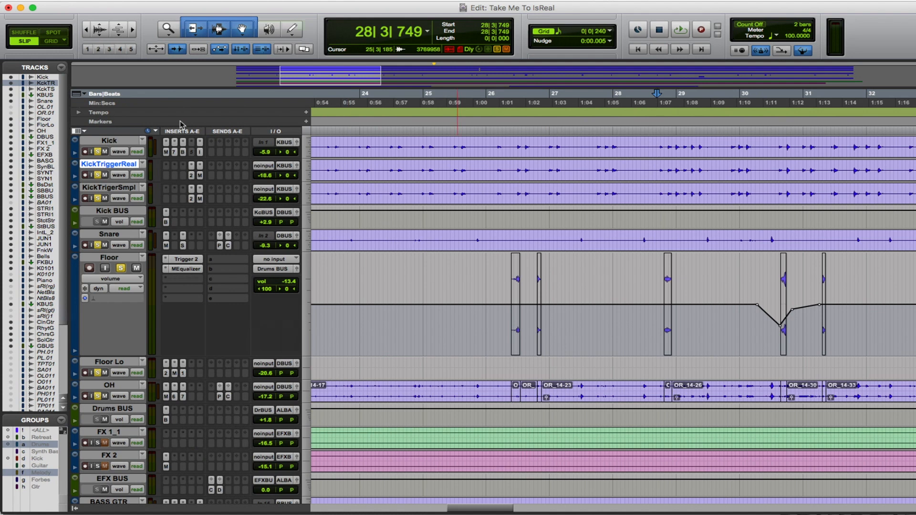
# - Solo the Kick track and play it from bar 28|3 with its inserts bypassed, and again with them active
pyautogui.keyDown('shift'); pyautogui.keyDown('super'); pyautogui.click(169, 154); pyautogui.keyUp('super'); pyautogui.keyUp('shift')
pyautogui.click(96, 153)
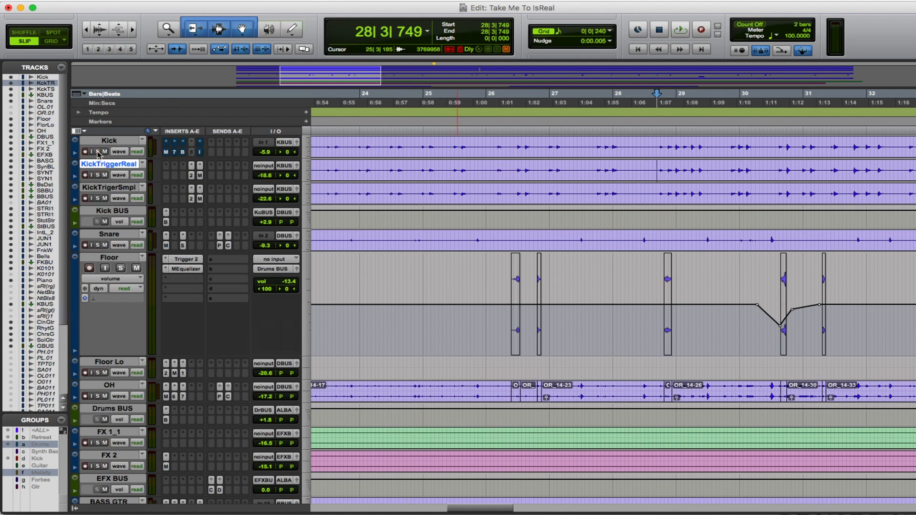
pyautogui.press('space')
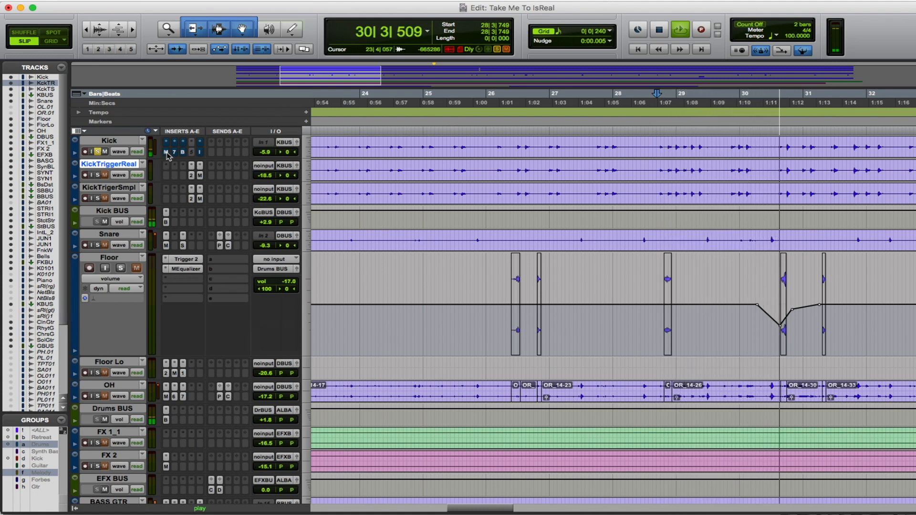
pyautogui.press('space')
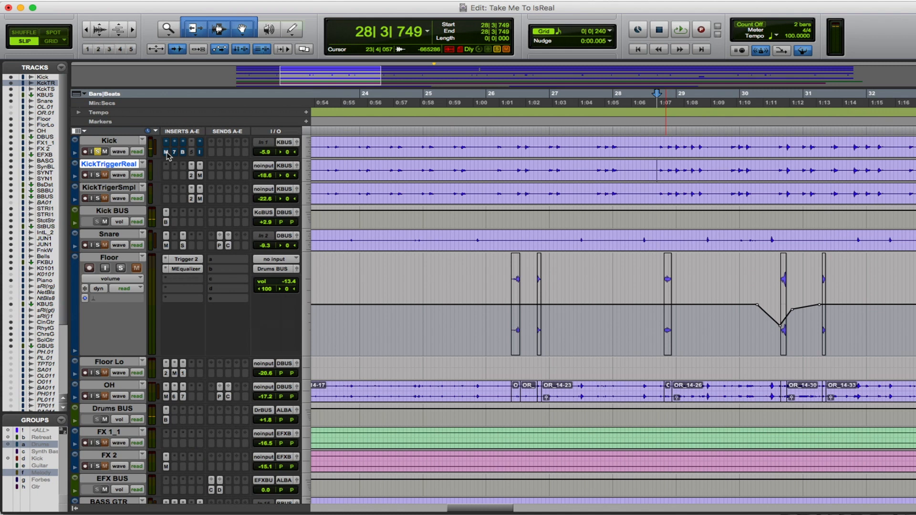
pyautogui.press('space')
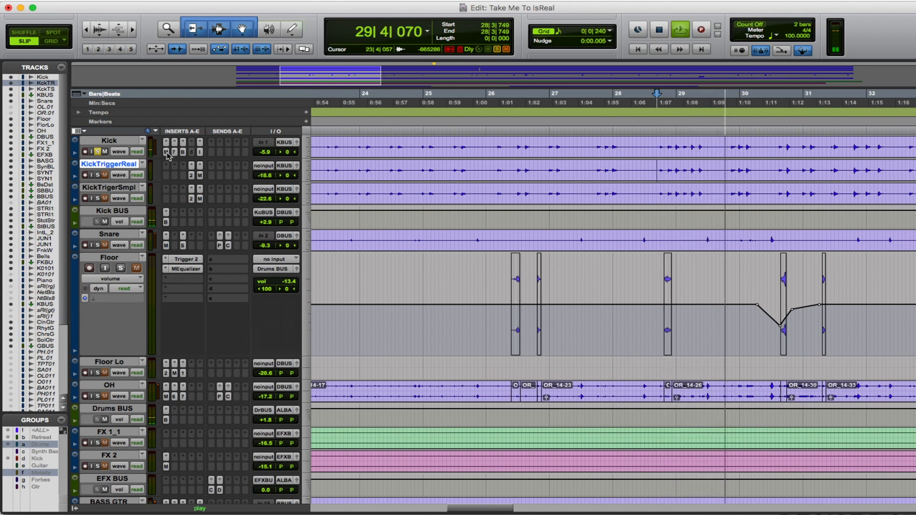
pyautogui.press('space')
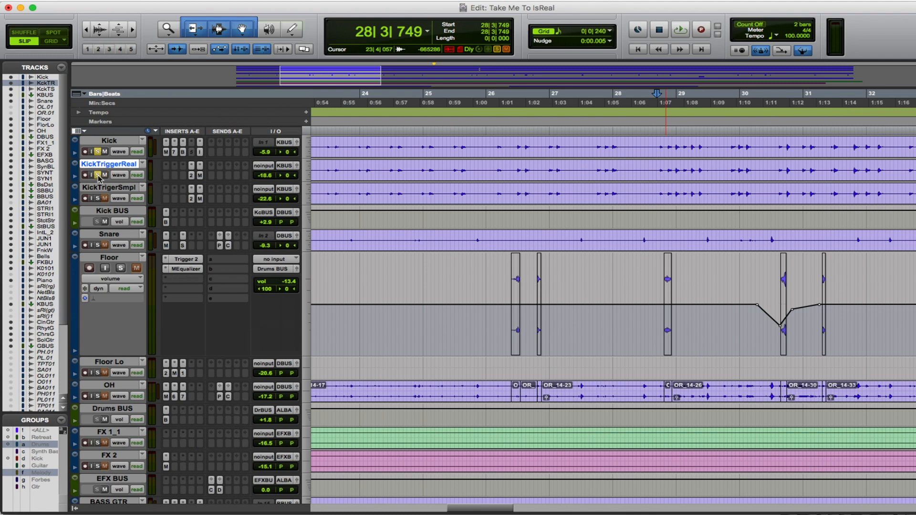
# - Open Trigger 2 on the KickTriggerReal track and play it with the track's automation off and volume at 0.0 dB
pyautogui.click(192, 175)
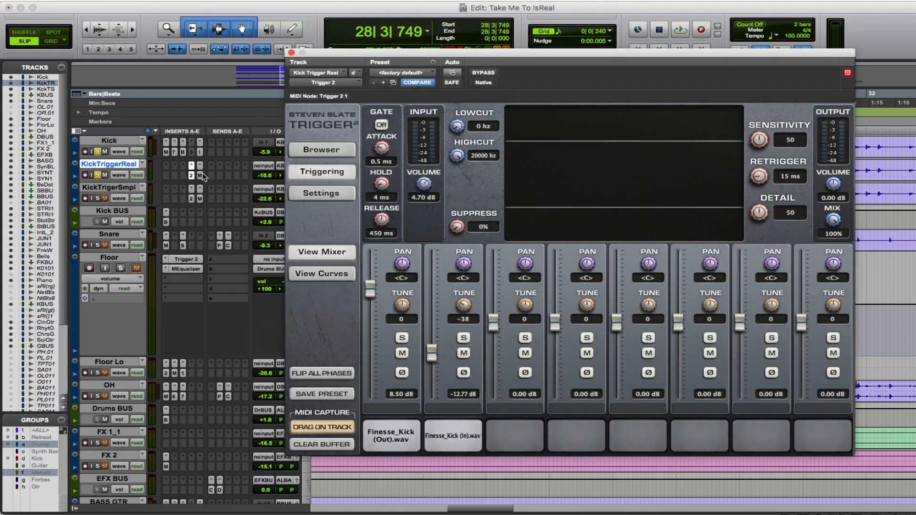
pyautogui.press('space')
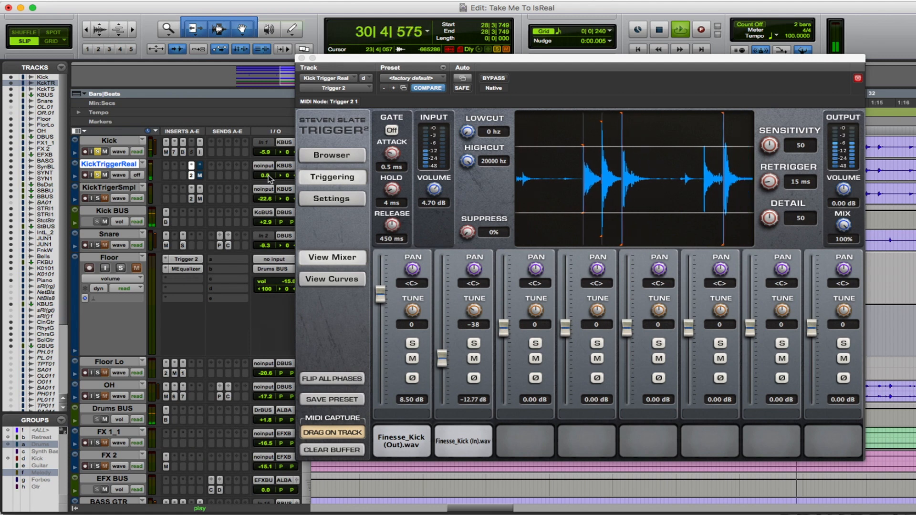
pyautogui.press('space')
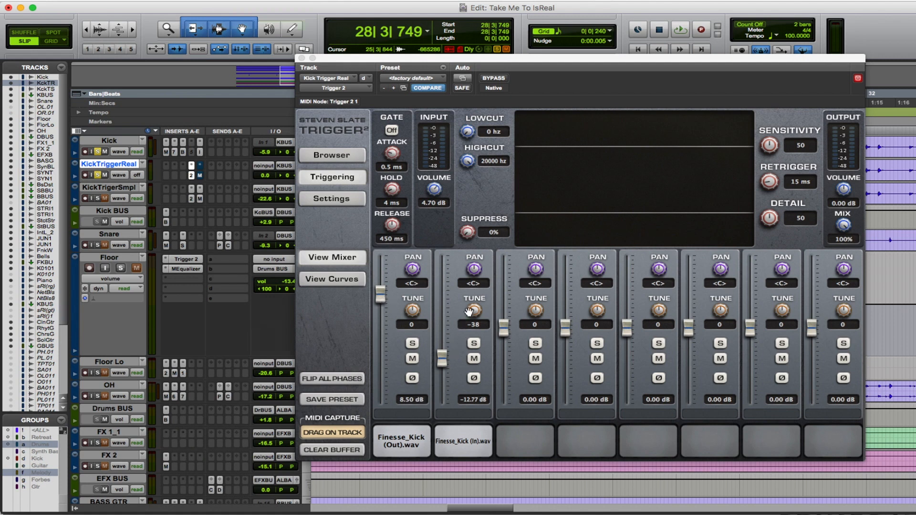
# - Solo the Finesse_Kick (In) sample in Trigger 2 and compare its tuning at 0 and -38 during playback
pyautogui.click(475, 344)
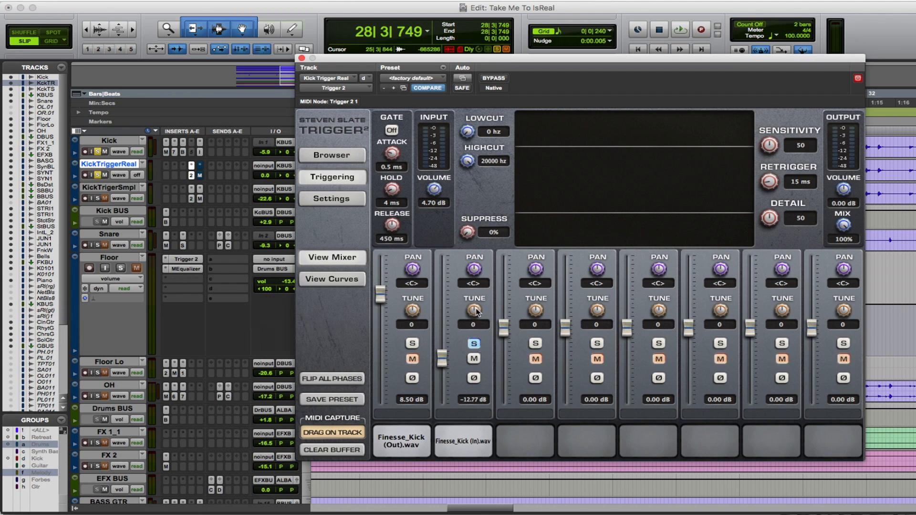
pyautogui.press('space')
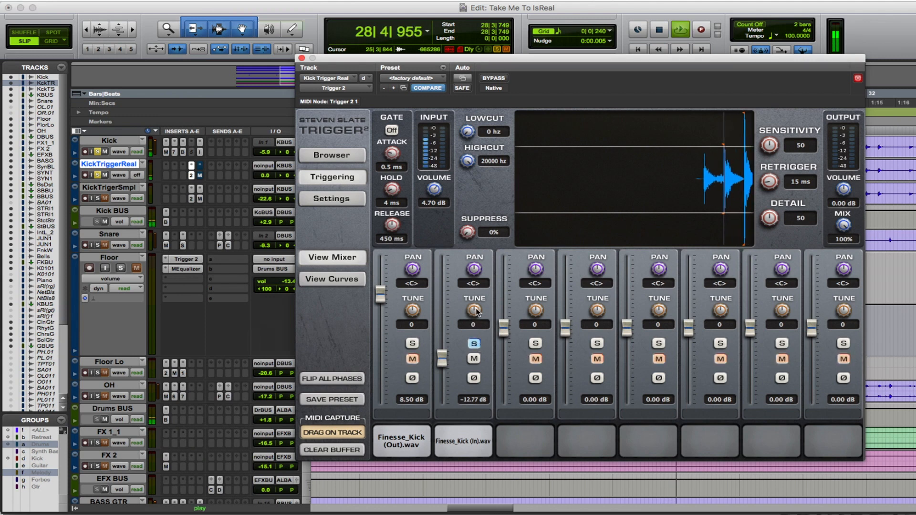
pyautogui.moveTo(476, 312)
pyautogui.mouseDown()
pyautogui.moveTo(487, 341)
pyautogui.moveTo(475, 313)
pyautogui.mouseUp()
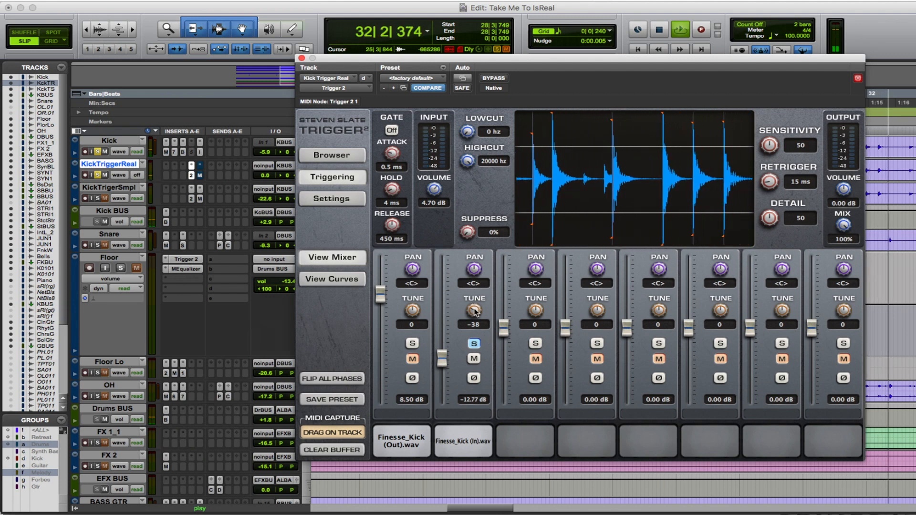
pyautogui.press('space')
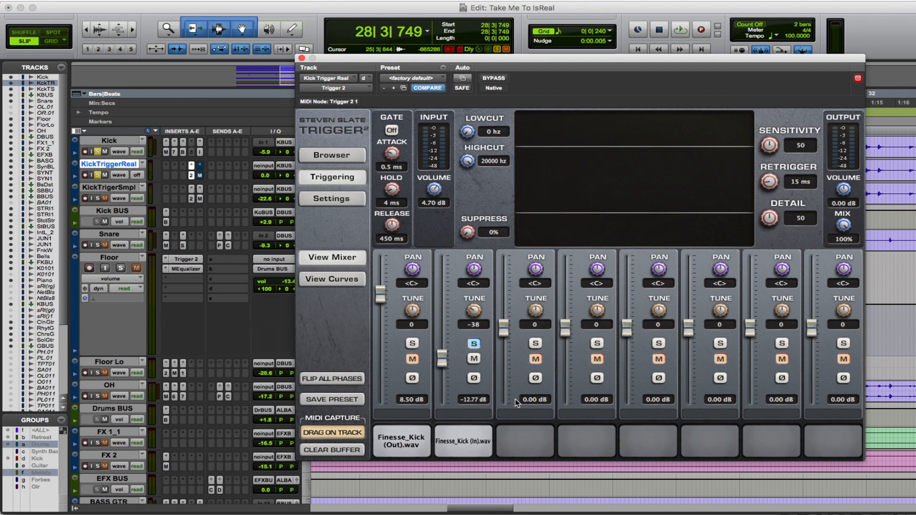
# - Unsolo the Finesse_Kick (In) sample and play both samples with the KickTriggerReal automation back on read
pyautogui.click(475, 344)
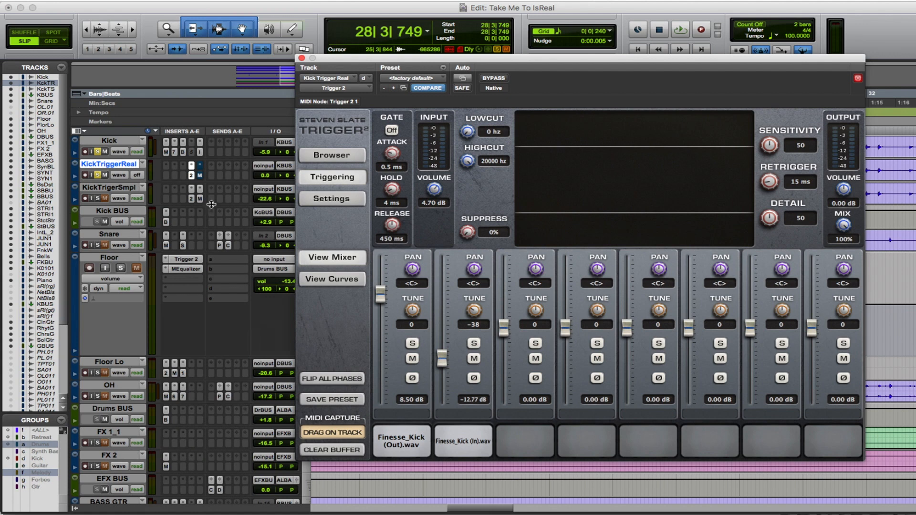
pyautogui.press('space')
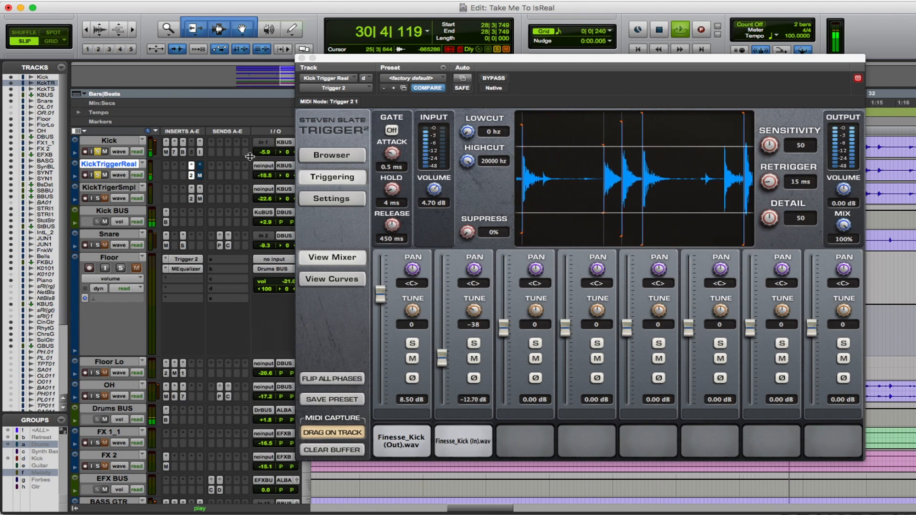
pyautogui.press('space')
# - Open the MEqualizer on the KickTriggerReal track, take it out of bypass, and close it after viewing its curve
pyautogui.click(200, 175)
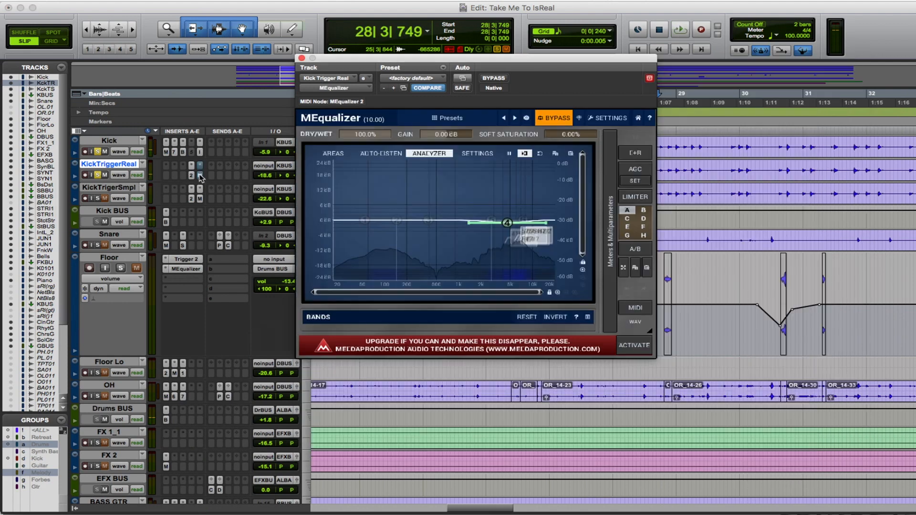
pyautogui.keyDown('super'); pyautogui.click(200, 177); pyautogui.keyUp('super')
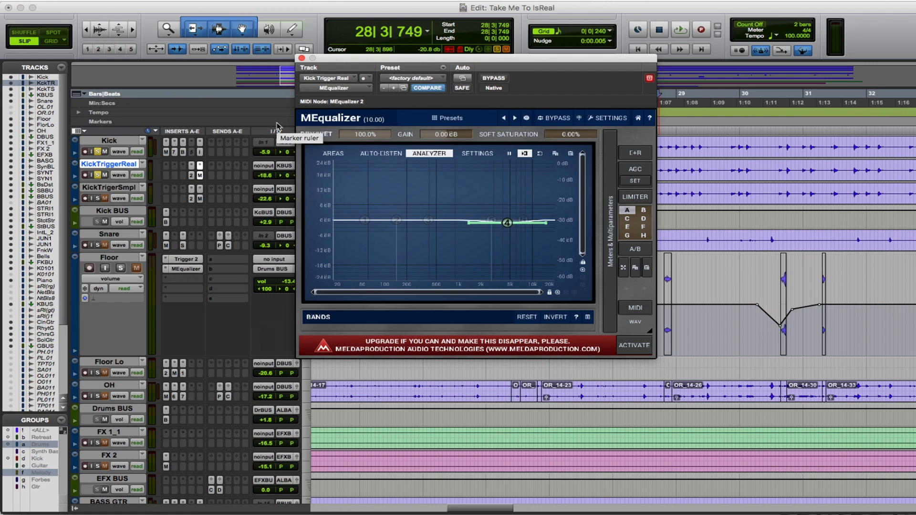
pyautogui.scroll(-10, 214, 382)
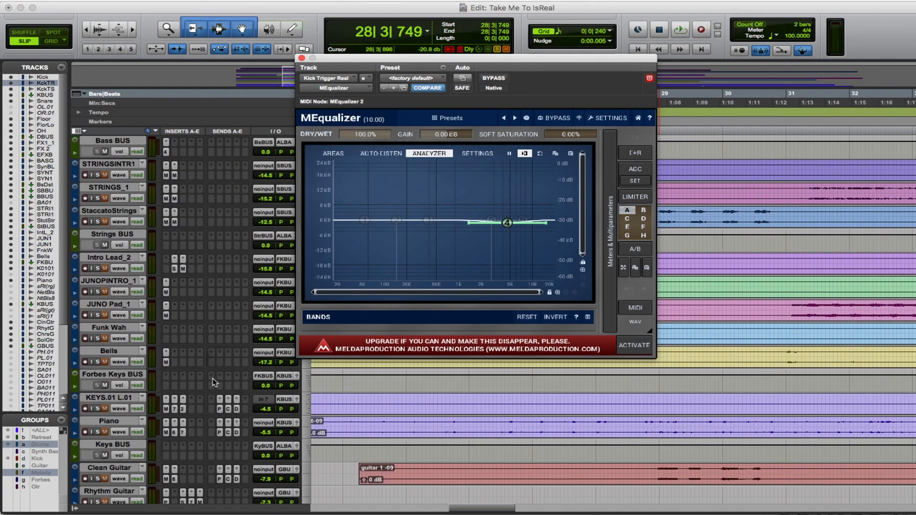
pyautogui.scroll(10, 215, 382)
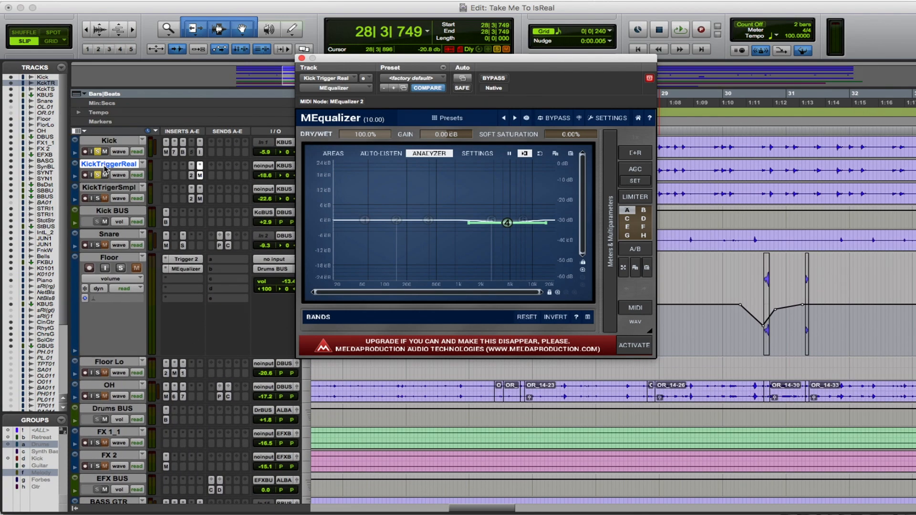
pyautogui.click(302, 59)
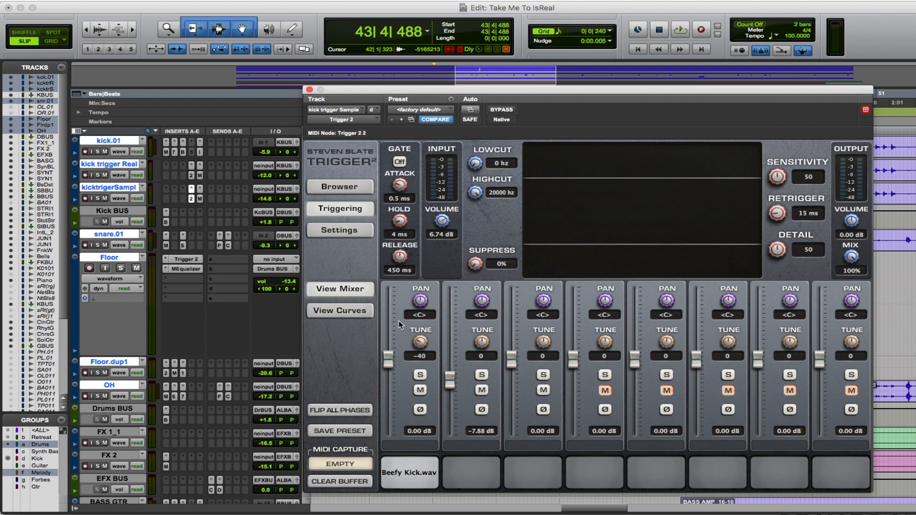
pyautogui.click(137, 198)
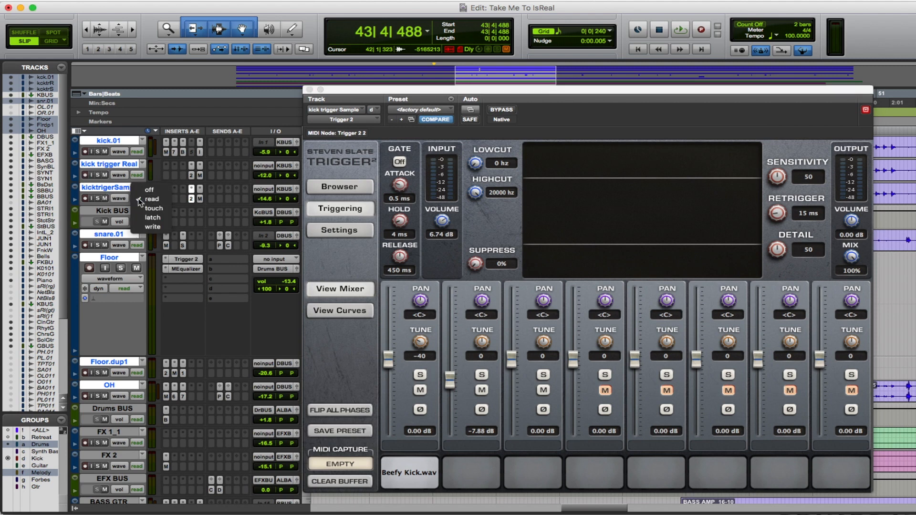
pyautogui.click(149, 190)
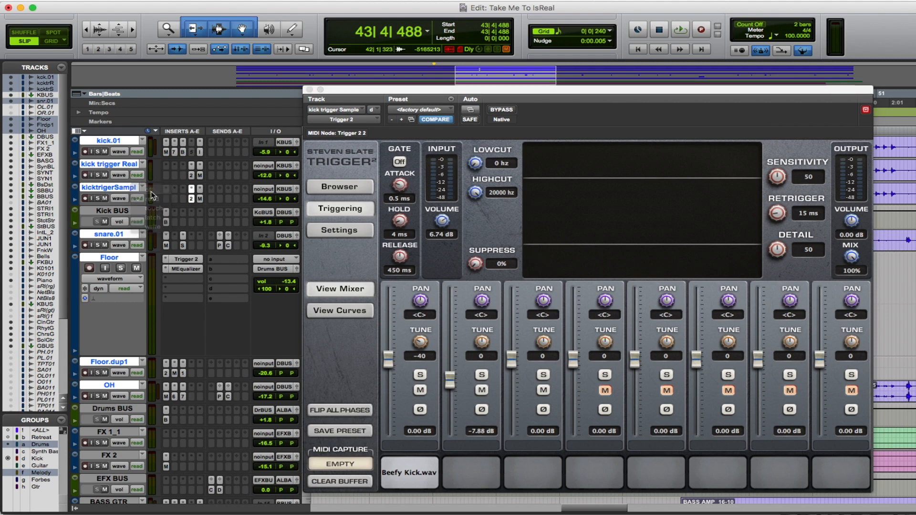
pyautogui.keyDown('alt'); pyautogui.click(264, 202); pyautogui.keyUp('alt')
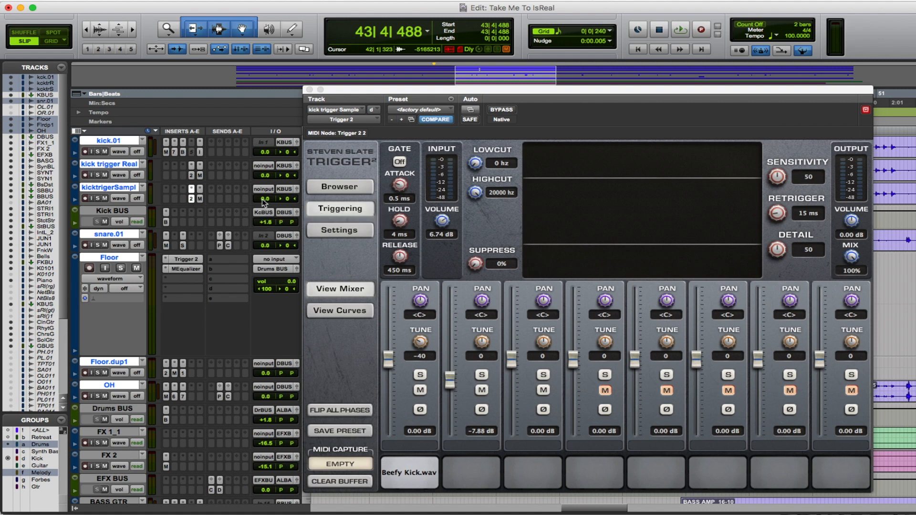
pyautogui.press('super+z')
pyautogui.click(51, 446)
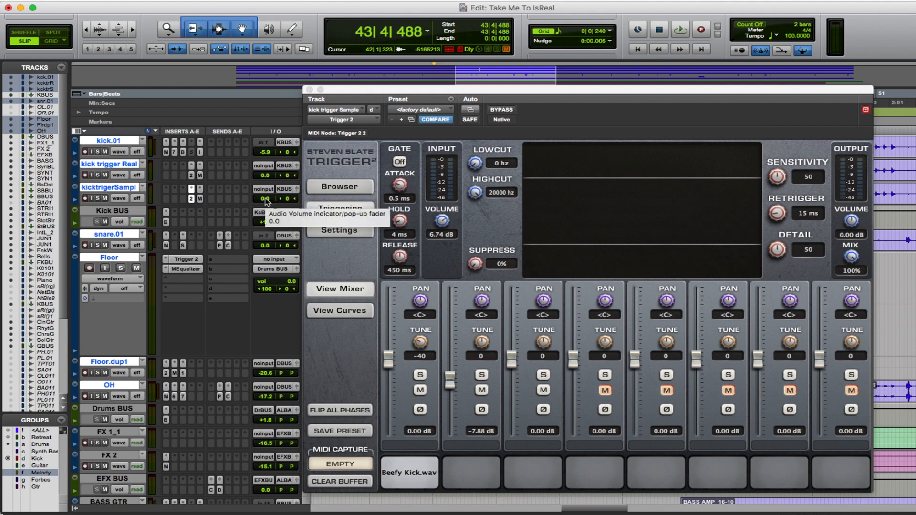
# - Reactivate the Drums group and set the automation mode of its tracks back to read
pyautogui.click(38, 445)
pyautogui.keyDown('alt'); pyautogui.click(137, 152); pyautogui.keyUp('alt')
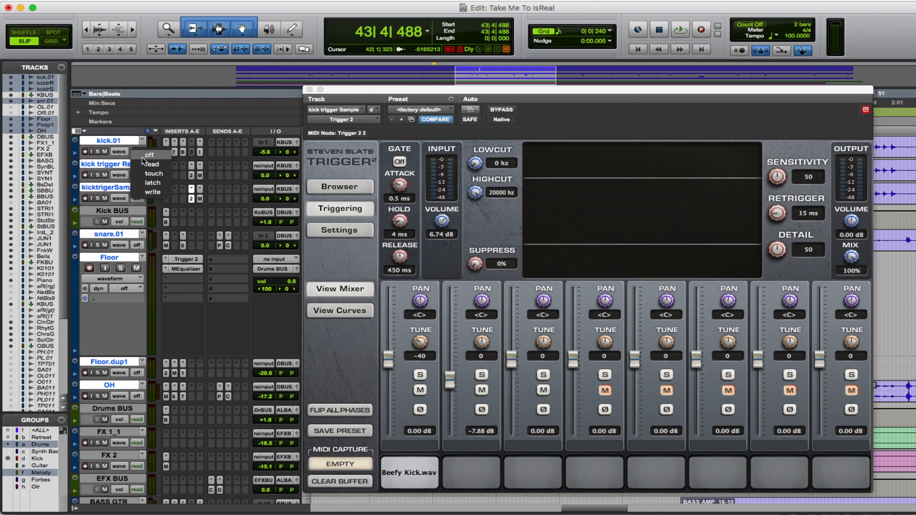
pyautogui.click(144, 159)
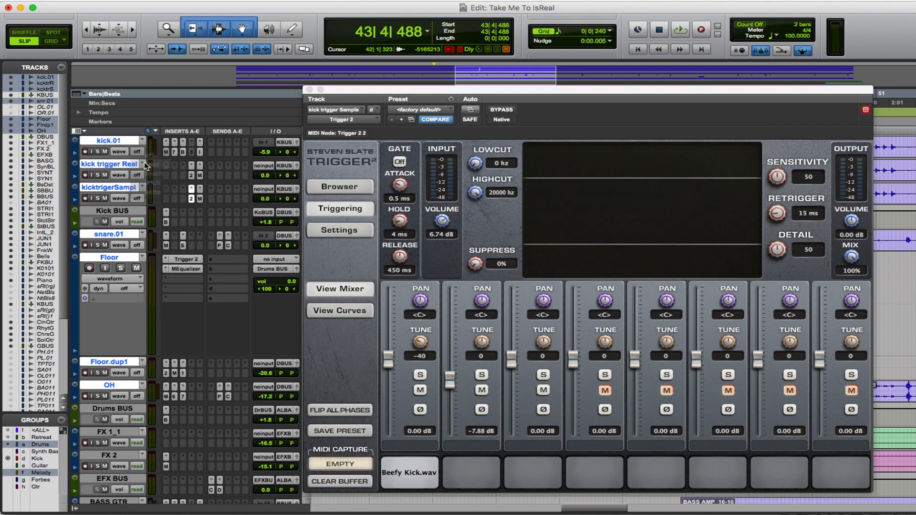
# - Turn automation off on the kicktrigerSampl track only and play from bar 43|4 with its volume at 0.0 dB
pyautogui.click(137, 200)
pyautogui.click(143, 194)
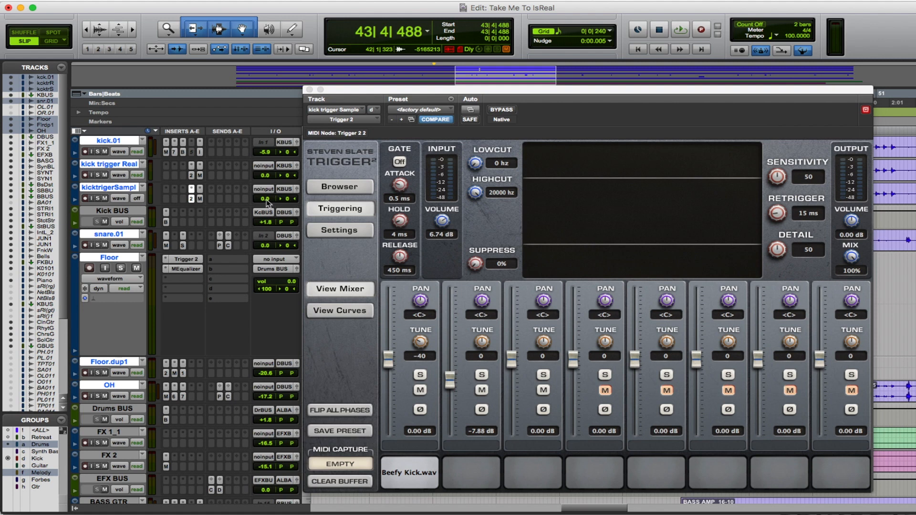
pyautogui.press('space')
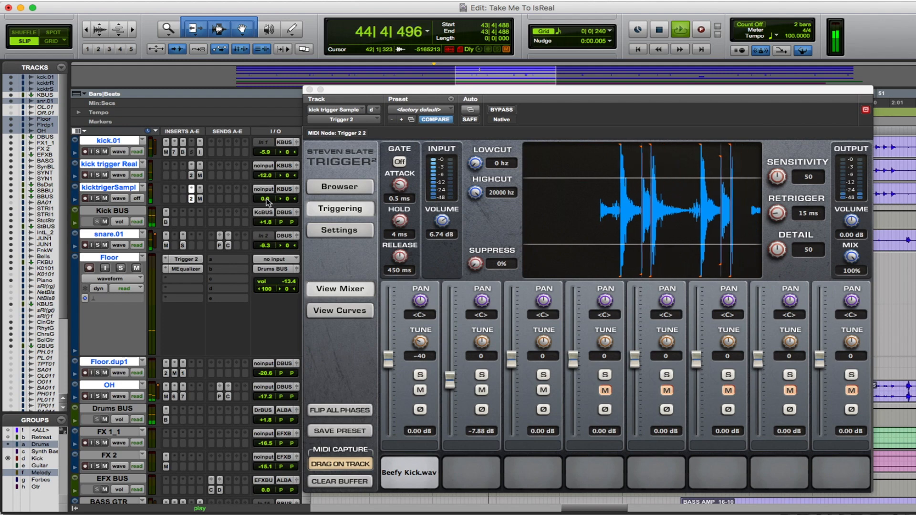
pyautogui.press('space')
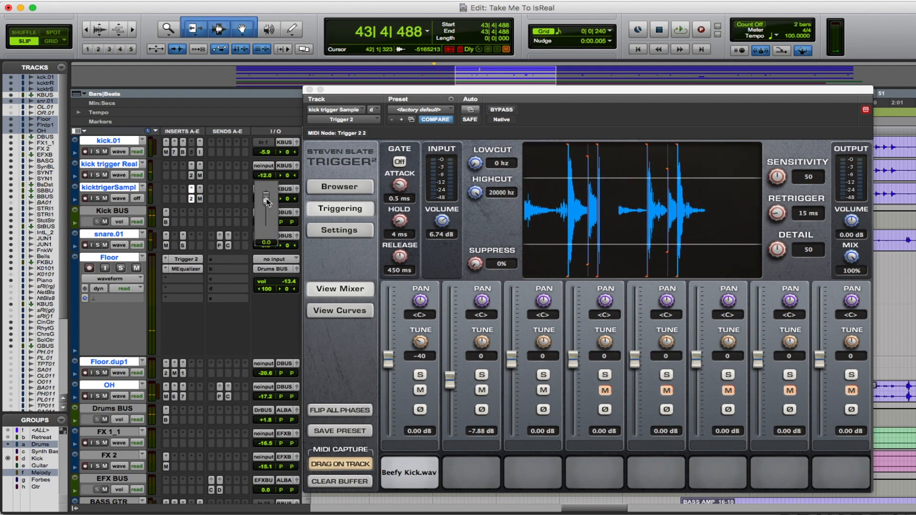
# - Open the MEqualizer on the kicktrigerSampl track to examine its filter curve
pyautogui.click(199, 199)
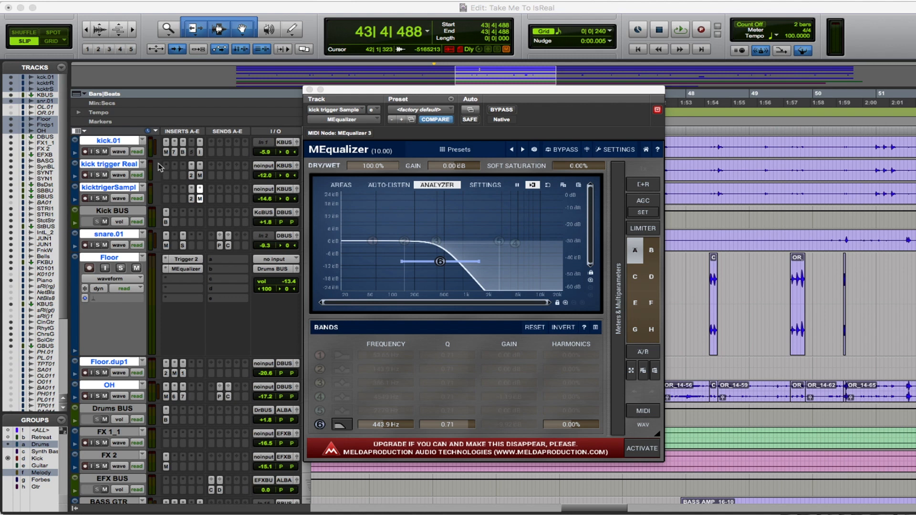
# - Close the MEqualizer and place the edit cursor at 43|4|415 on the Floor track, just before the floor tom hit
pyautogui.click(310, 90)
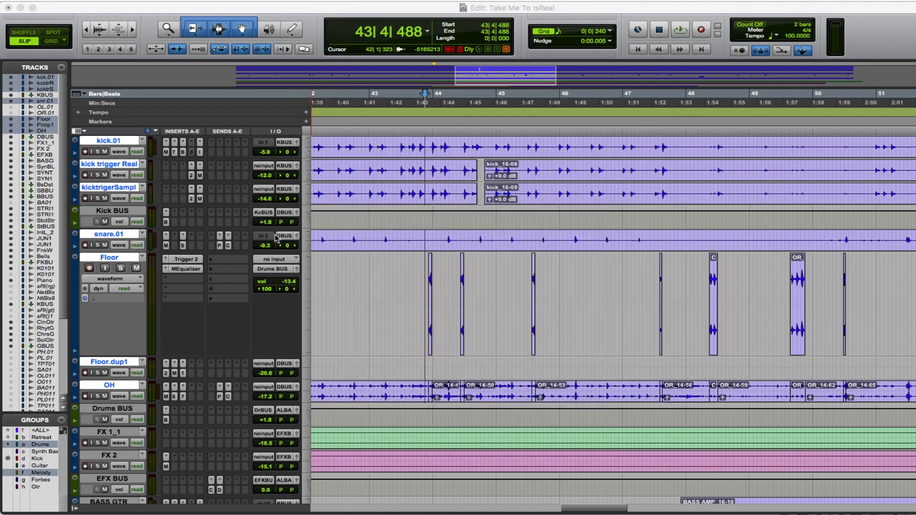
pyautogui.click(424, 272)
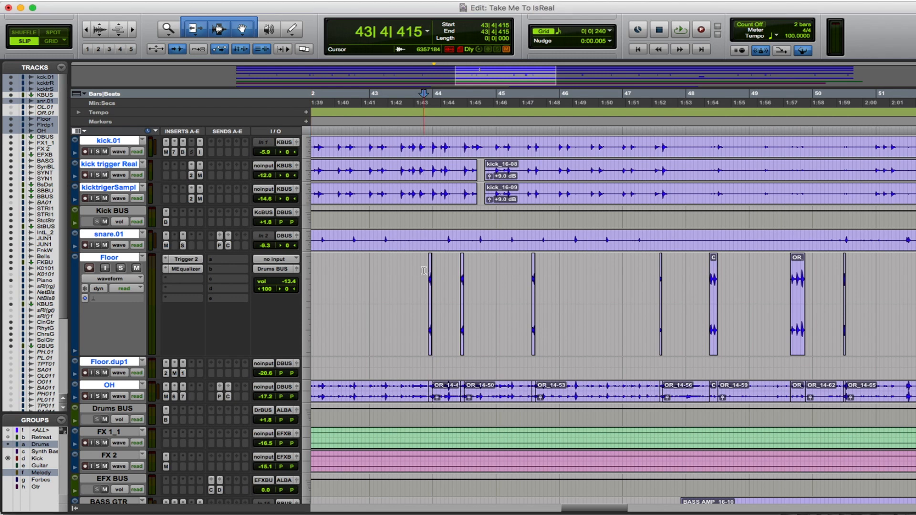
pyautogui.press('r')
pyautogui.press('r')
pyautogui.press('r')
pyautogui.hscroll(1, 460, 289)
pyautogui.press('t')
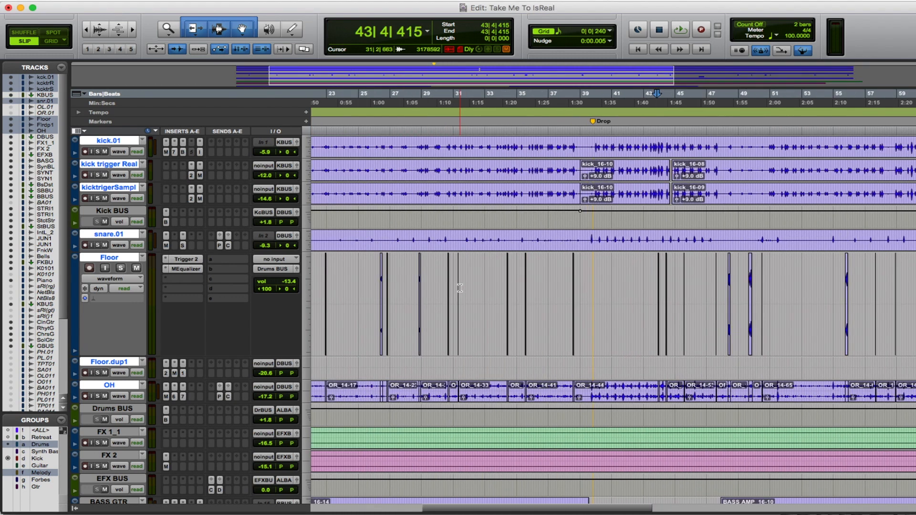
pyautogui.hscroll(2, 460, 288)
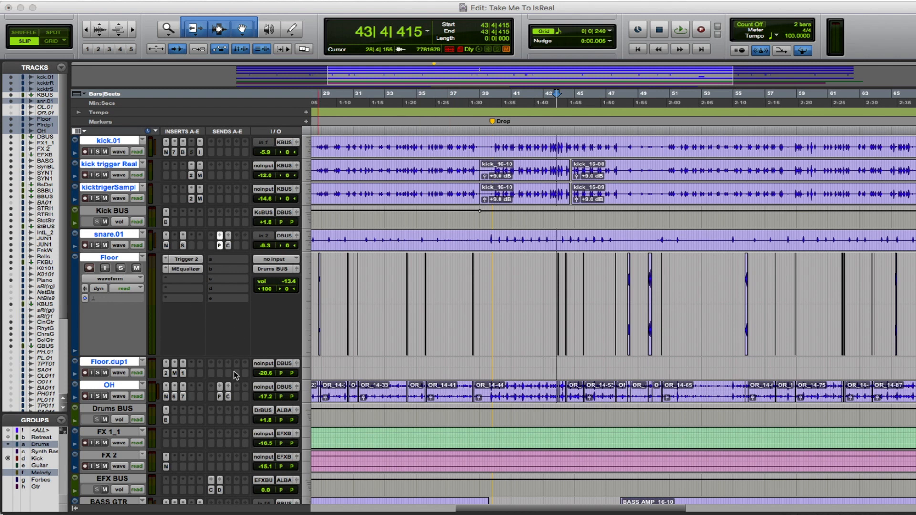
# - Open the OH track's send to Plate to examine it along with the Plate return track, and close the send window
pyautogui.click(220, 397)
pyautogui.moveTo(618, 382); pyautogui.dragTo(585, 114)
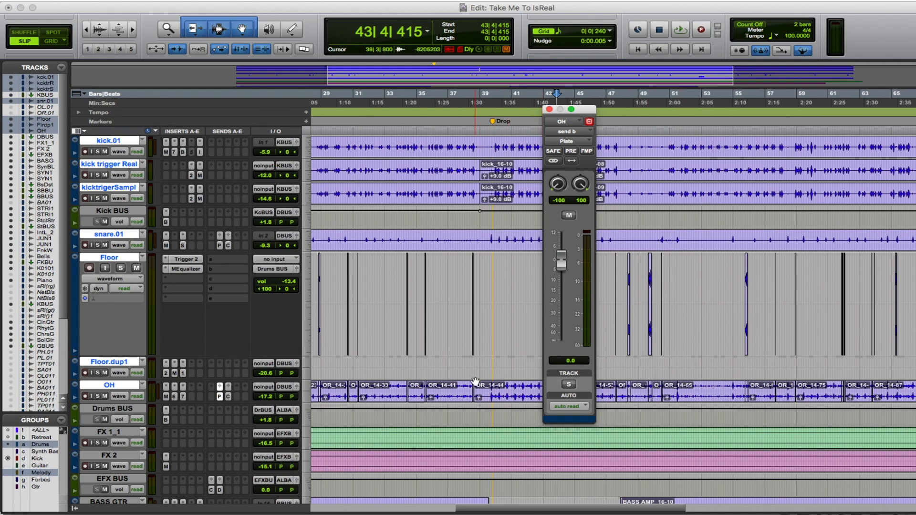
pyautogui.scroll(-10, 215, 308)
pyautogui.scroll(-6, 216, 307)
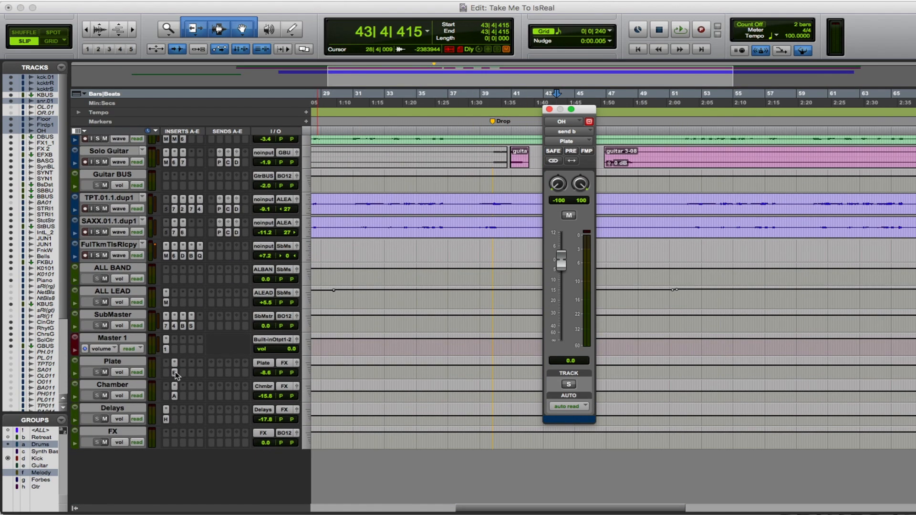
pyautogui.scroll(10, 261, 296)
pyautogui.scroll(10, 262, 296)
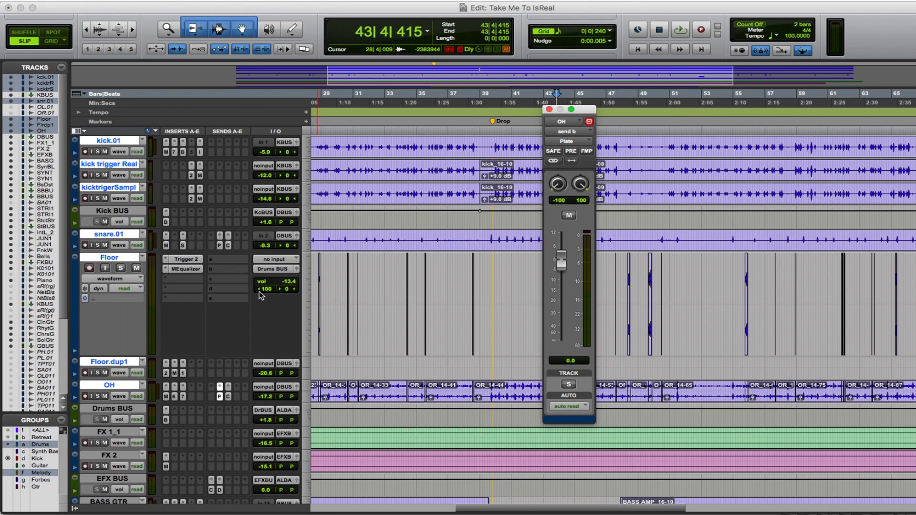
pyautogui.click(549, 110)
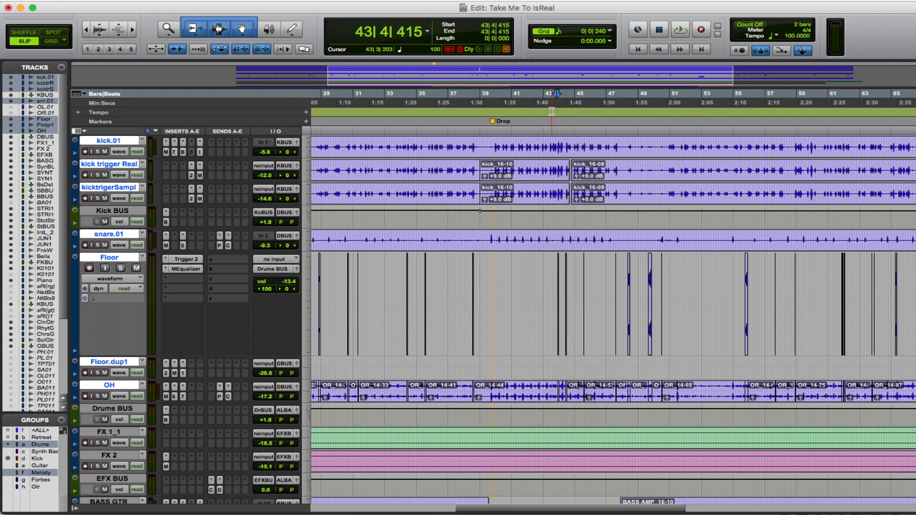